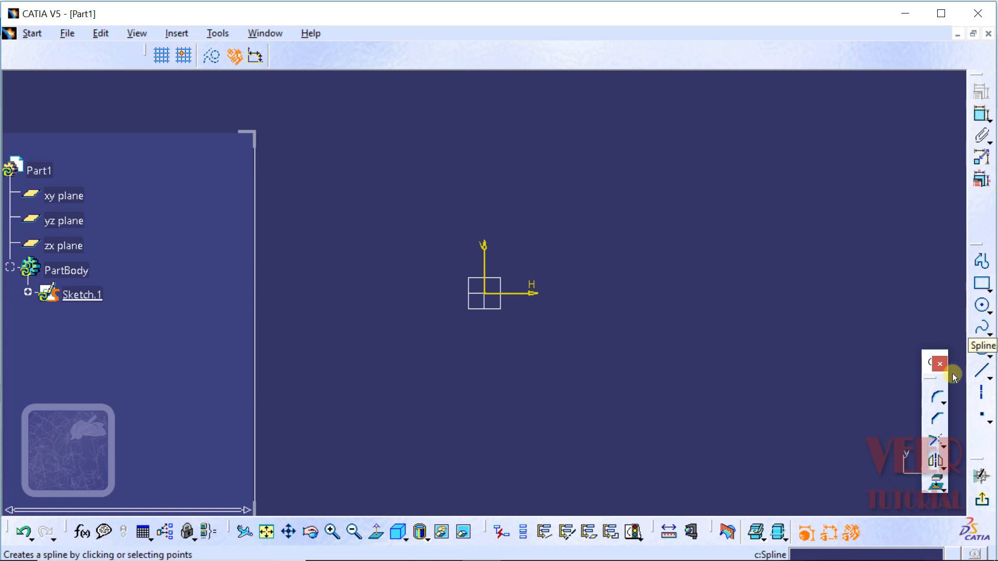
Dock the floating operation and sketch tools toolbars and sketch an inclined line about 13.2 mm long from about (5.1, -6.5) to (12.8, 4.4)
{"action": "left_click_drag", "start_coordinate": [926, 362], "coordinate": [985, 407]}
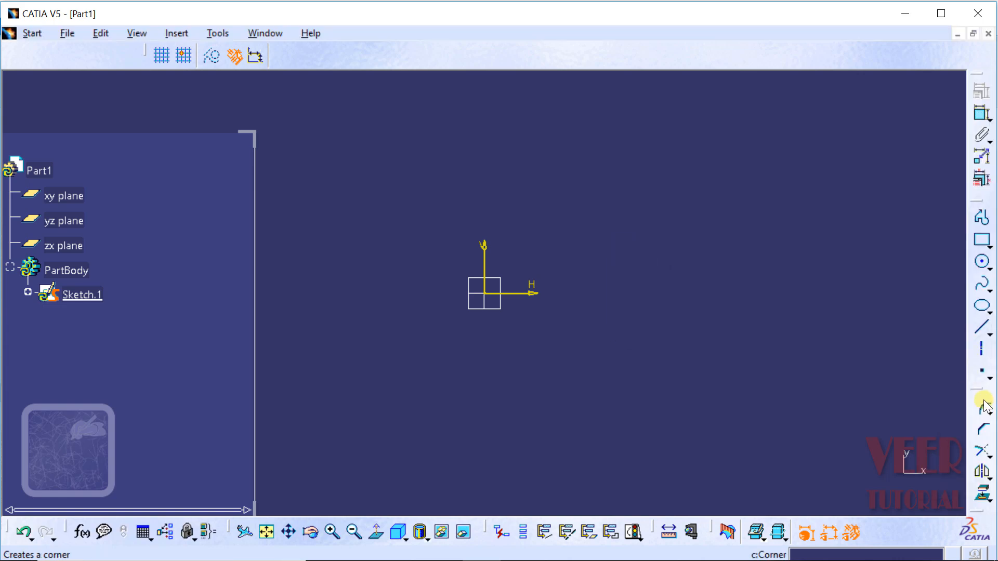
{"action": "left_click", "coordinate": [984, 333]}
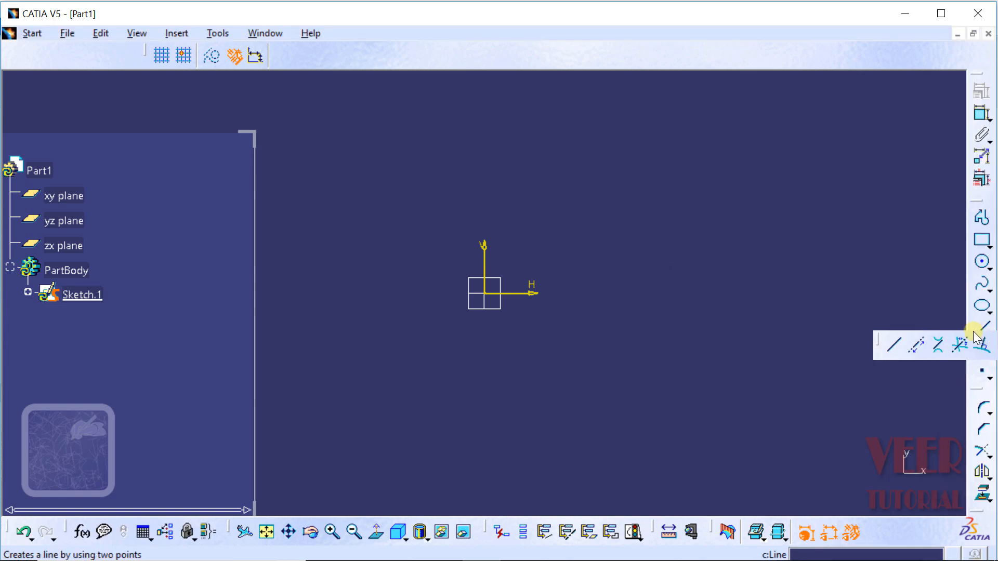
{"action": "left_click", "coordinate": [900, 342]}
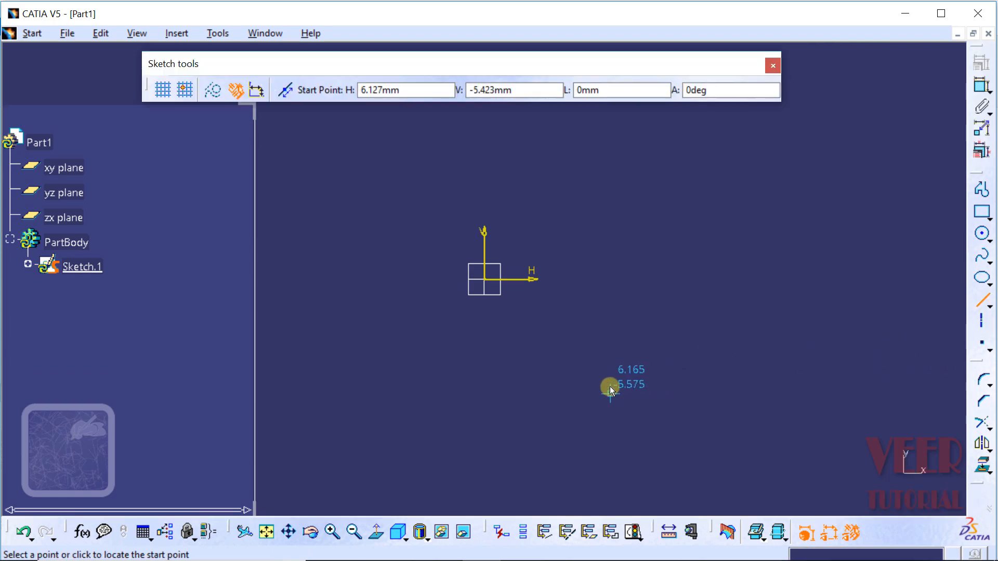
{"action": "left_click_drag", "start_coordinate": [474, 60], "coordinate": [570, 26]}
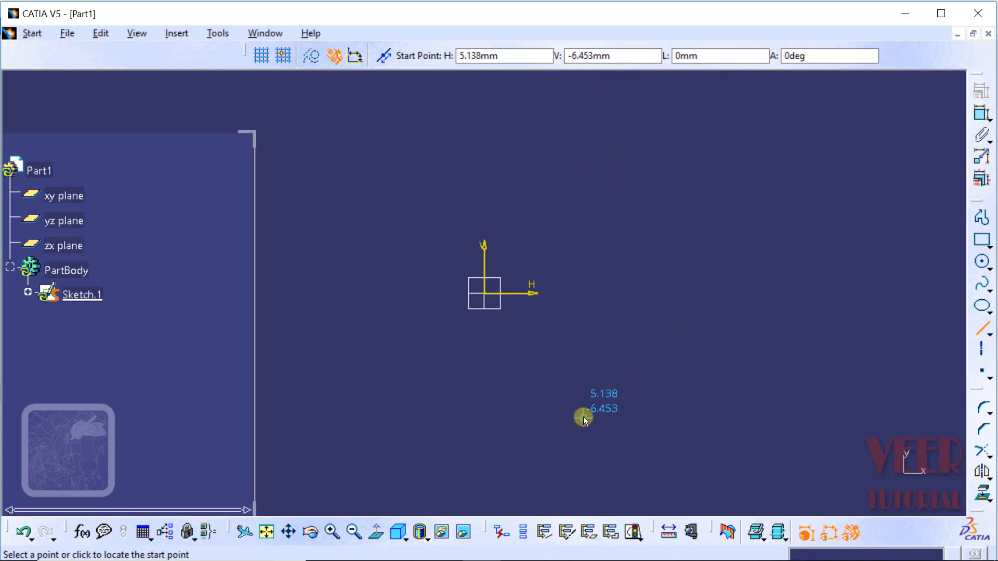
{"action": "left_click", "coordinate": [585, 417]}
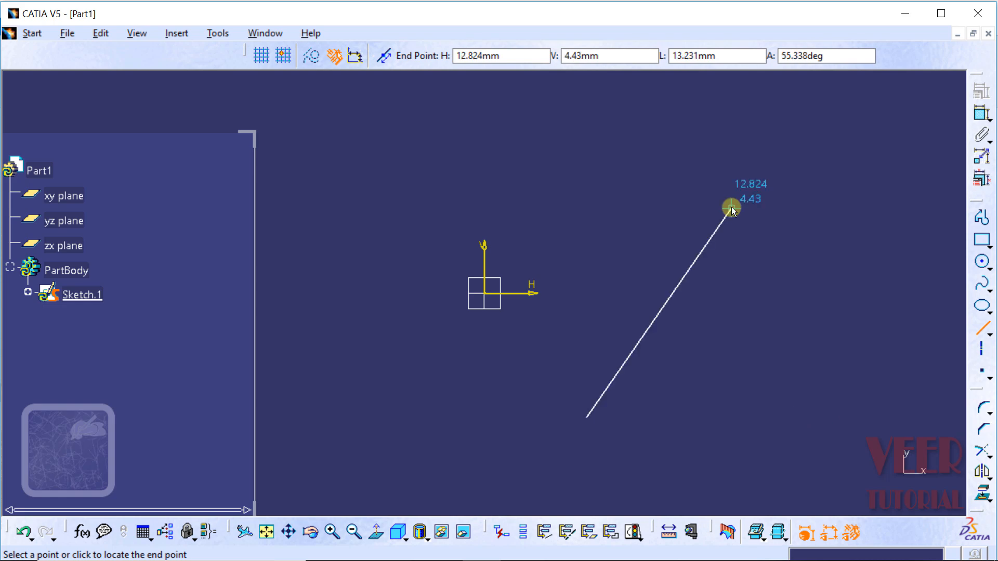
{"action": "left_click", "coordinate": [731, 207]}
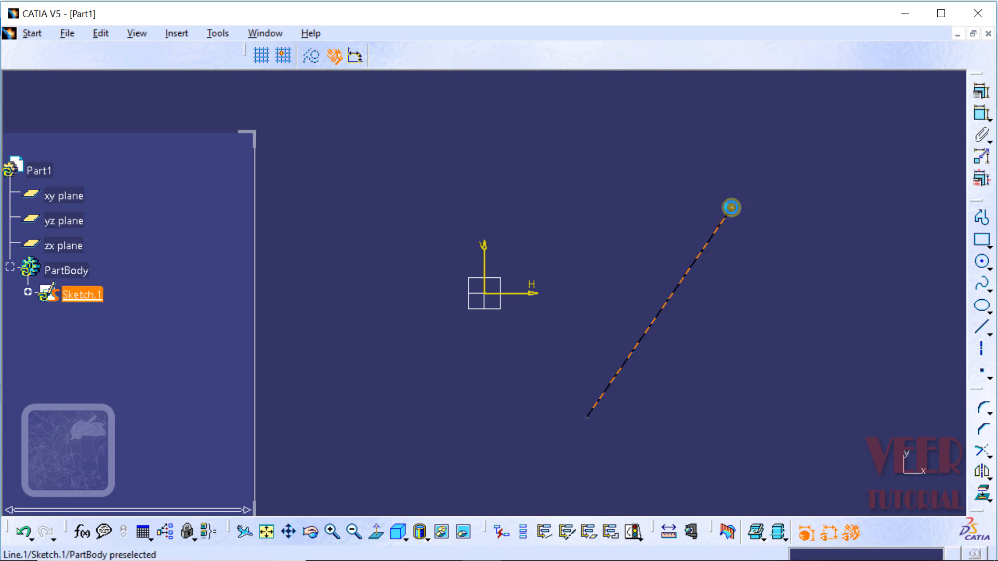
{"action": "left_click", "coordinate": [878, 335]}
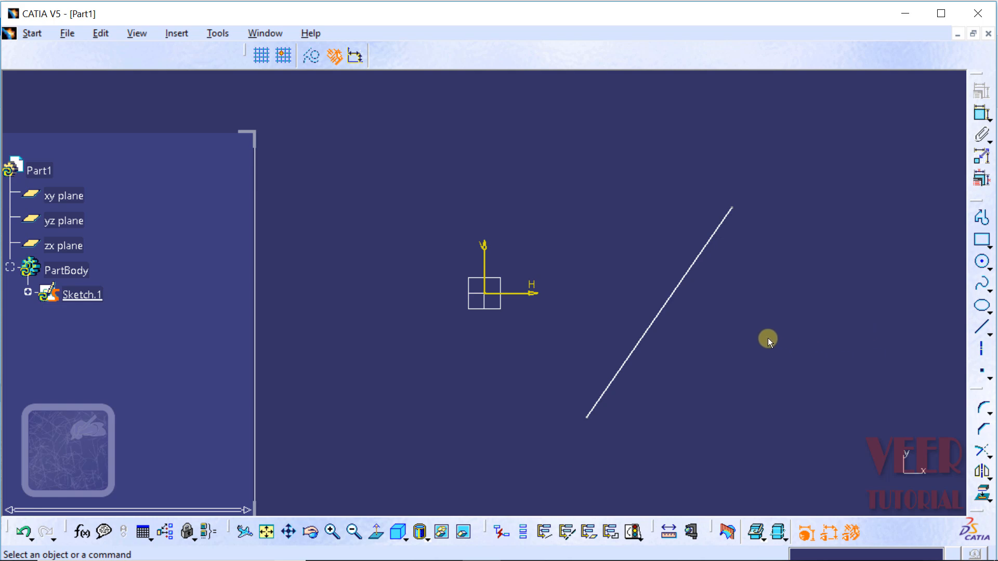
Apply a Horizontal constraint to the inclined line
{"action": "left_click", "coordinate": [671, 297]}
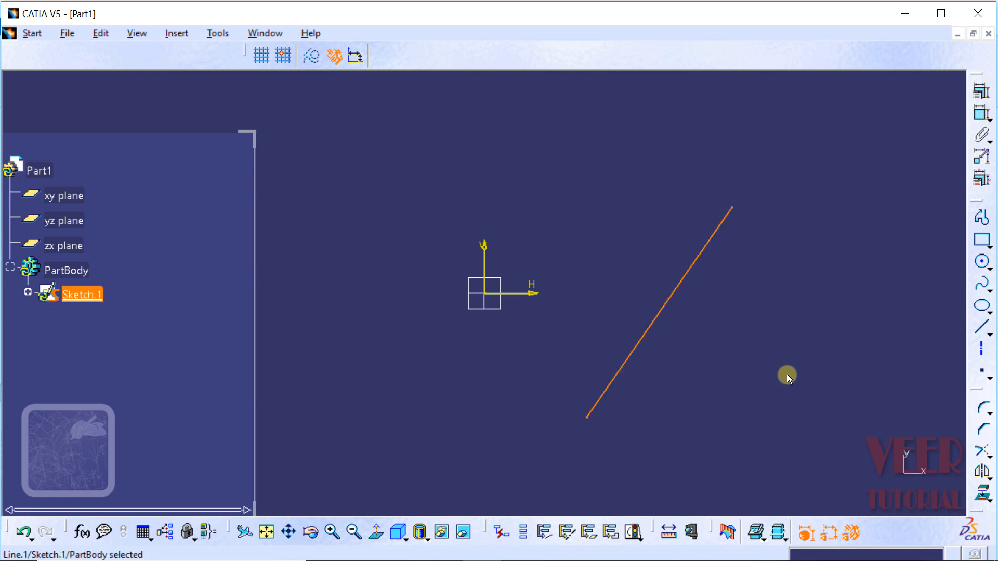
{"action": "left_click", "coordinate": [985, 94]}
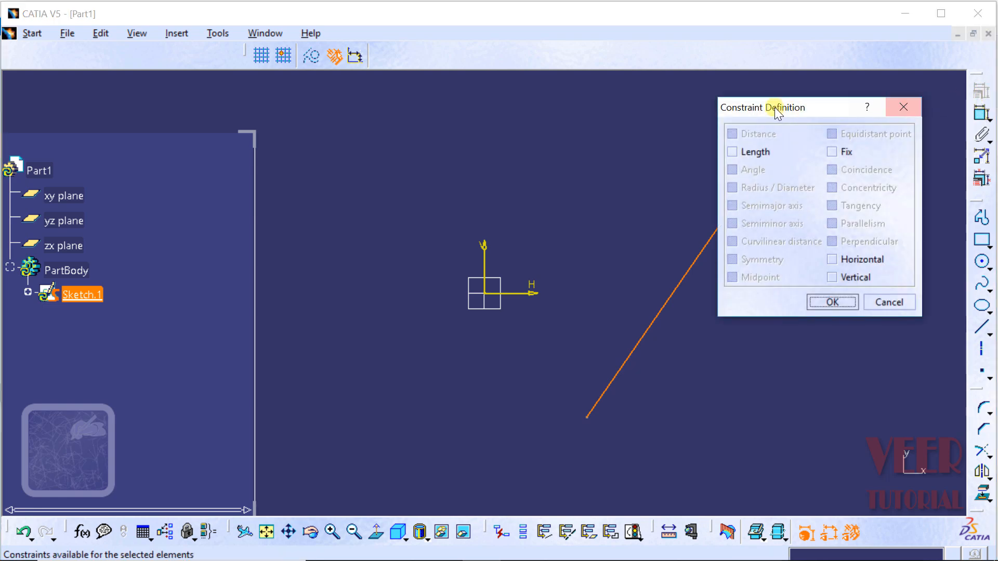
{"action": "left_click_drag", "start_coordinate": [781, 110], "coordinate": [811, 171]}
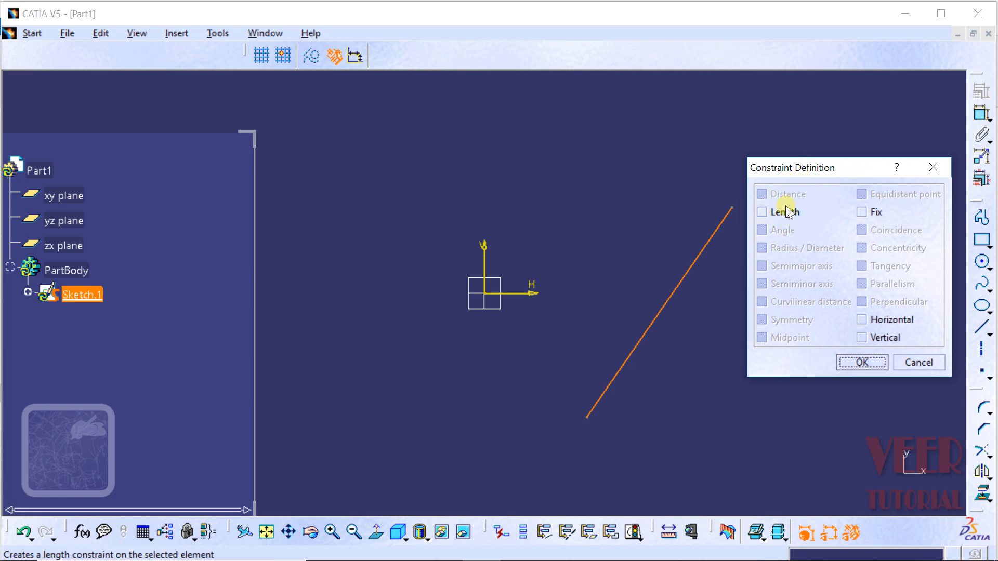
{"action": "left_click", "coordinate": [861, 319]}
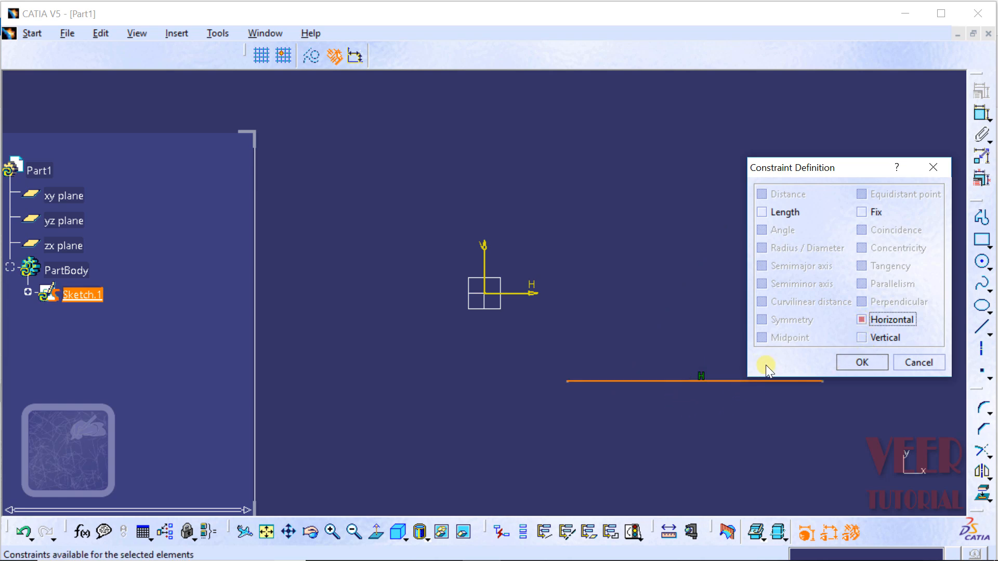
{"action": "left_click_drag", "start_coordinate": [796, 170], "coordinate": [780, 81]}
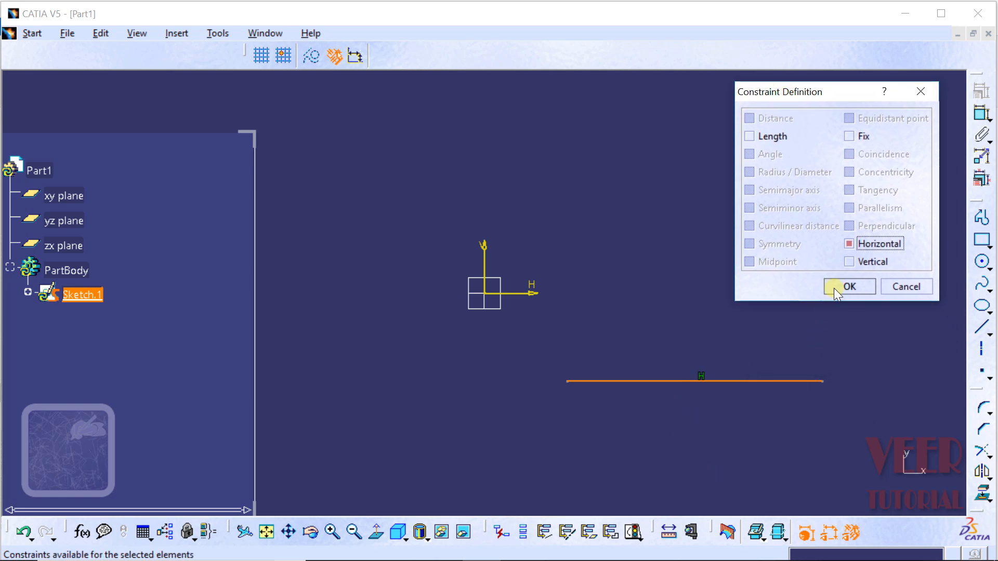
{"action": "left_click", "coordinate": [848, 287]}
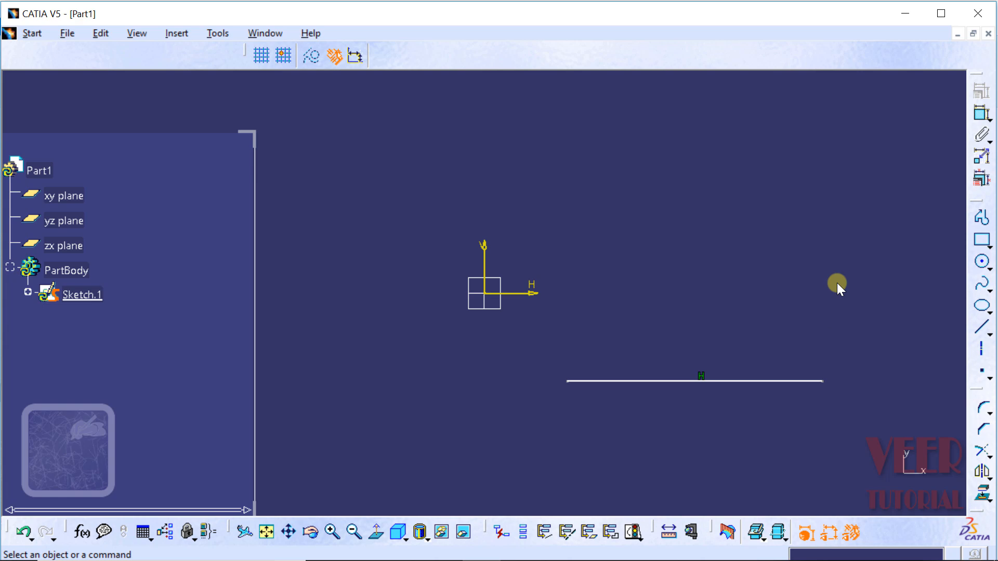
Narrow the specification tree area and undo the line's horizontal constraint
{"action": "left_click", "coordinate": [289, 532]}
{"action": "left_click_drag", "start_coordinate": [769, 279], "coordinate": [586, 272]}
{"action": "left_click_drag", "start_coordinate": [257, 383], "coordinate": [140, 390]}
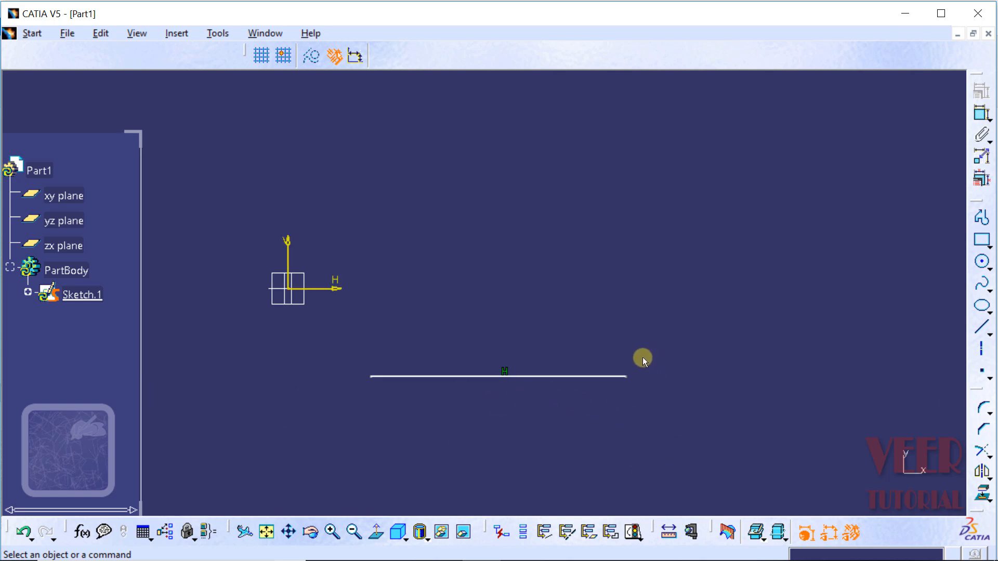
{"action": "left_click", "coordinate": [23, 534]}
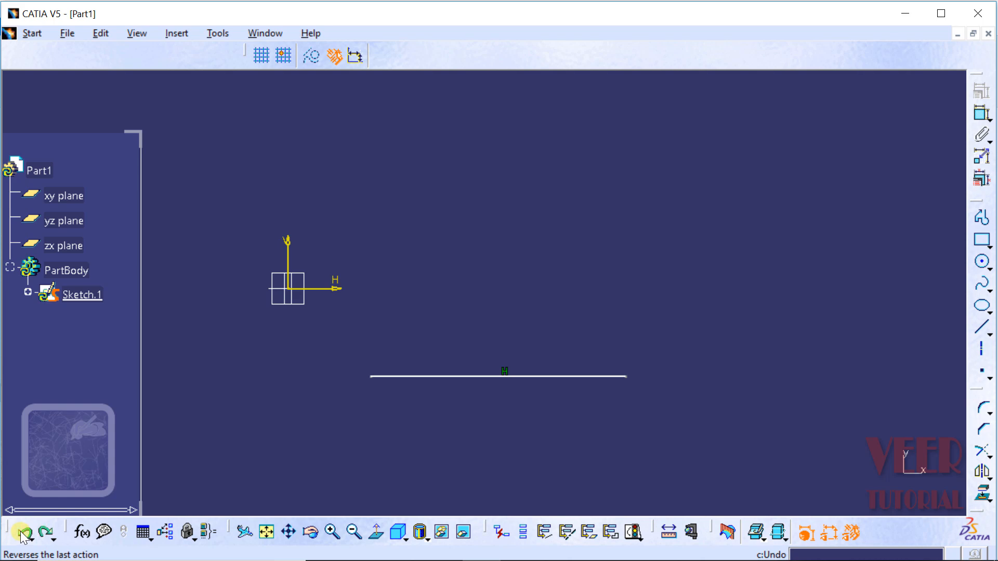
{"action": "left_click", "coordinate": [22, 534]}
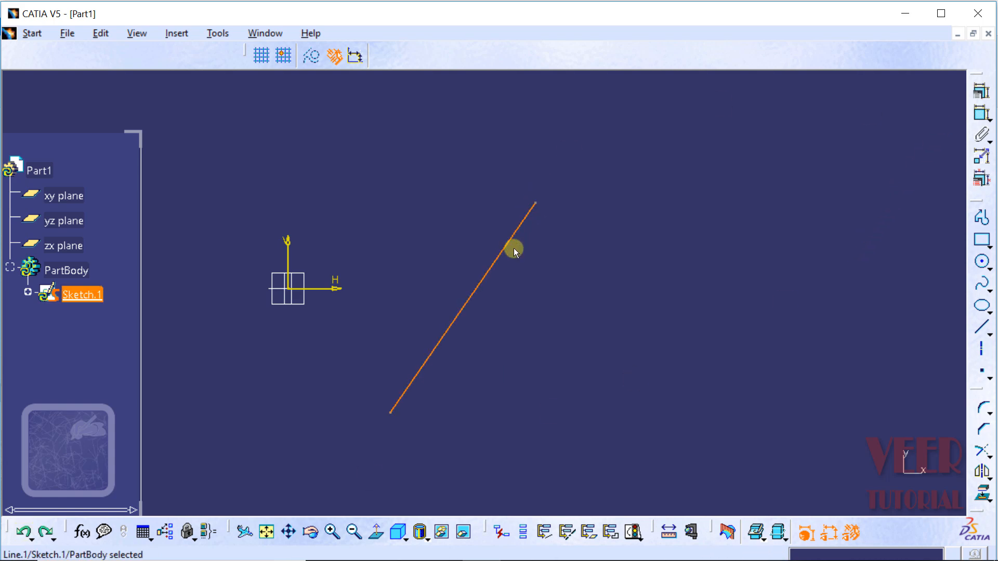
Apply a Vertical constraint to the inclined line and undo it
{"action": "left_click", "coordinate": [981, 93]}
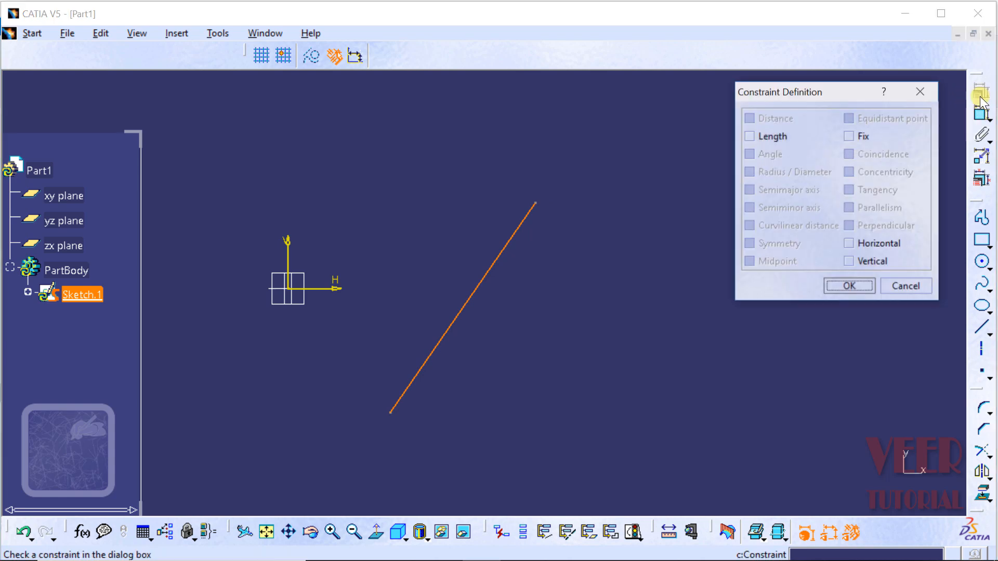
{"action": "left_click", "coordinate": [850, 259]}
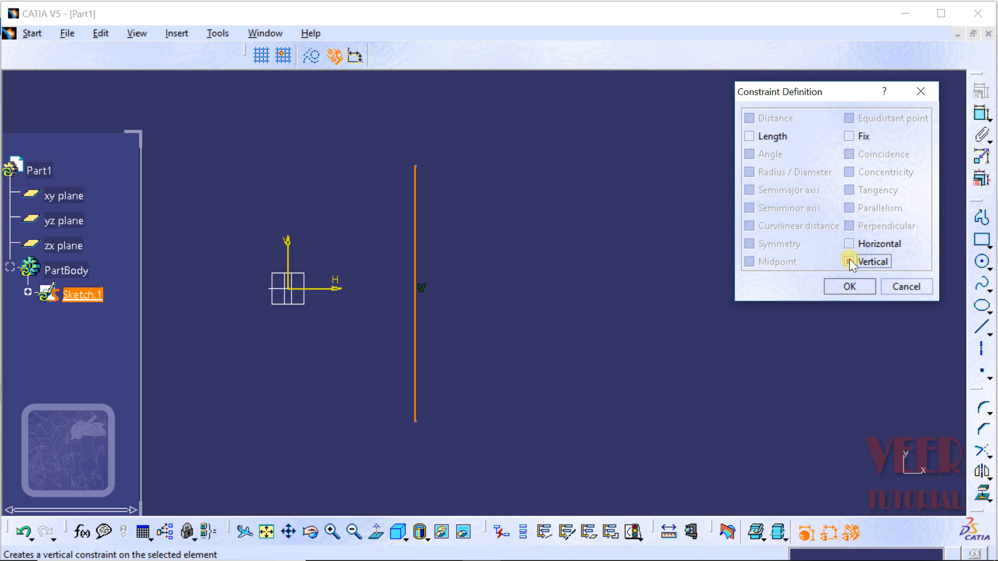
{"action": "left_click", "coordinate": [848, 287]}
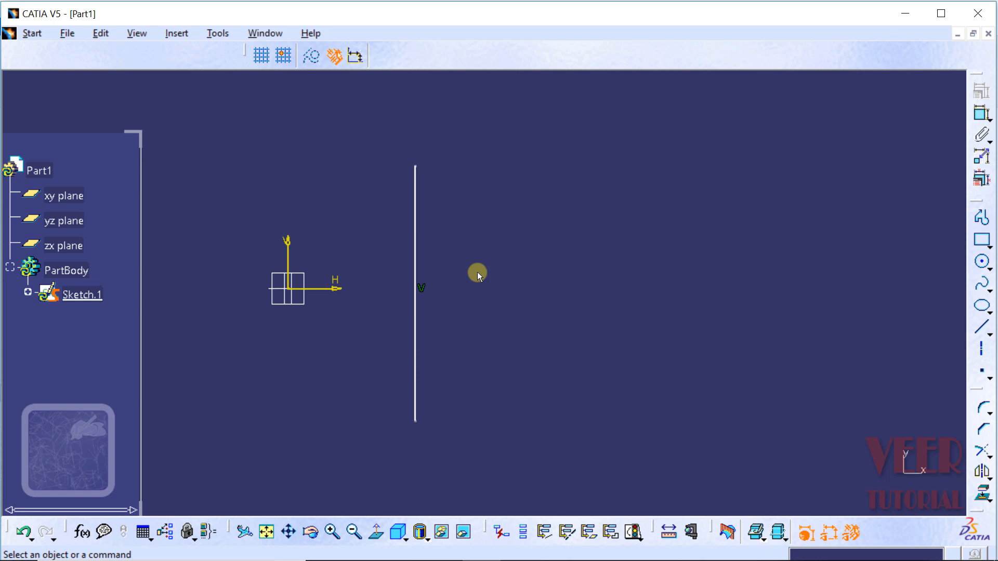
{"action": "left_click", "coordinate": [24, 532]}
{"action": "left_click", "coordinate": [543, 263]}
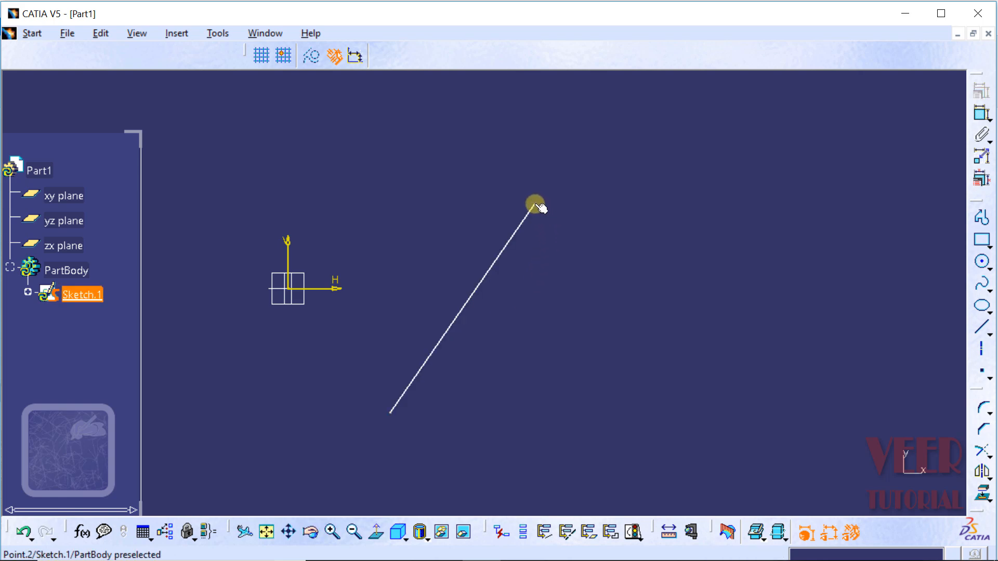
Reposition the line's upper and lower endpoints to make it a shallower inclined line about 18.7 mm long
{"action": "left_click_drag", "start_coordinate": [535, 206], "coordinate": [506, 380]}
{"action": "mouse_move", "coordinate": [598, 346]}
{"action": "left_mouse_down"}
{"action": "mouse_move", "coordinate": [802, 256]}
{"action": "mouse_move", "coordinate": [805, 245]}
{"action": "mouse_move", "coordinate": [727, 207]}
{"action": "mouse_move", "coordinate": [438, 138]}
{"action": "mouse_move", "coordinate": [624, 272]}
{"action": "mouse_move", "coordinate": [700, 357]}
{"action": "mouse_move", "coordinate": [668, 196]}
{"action": "left_mouse_up"}
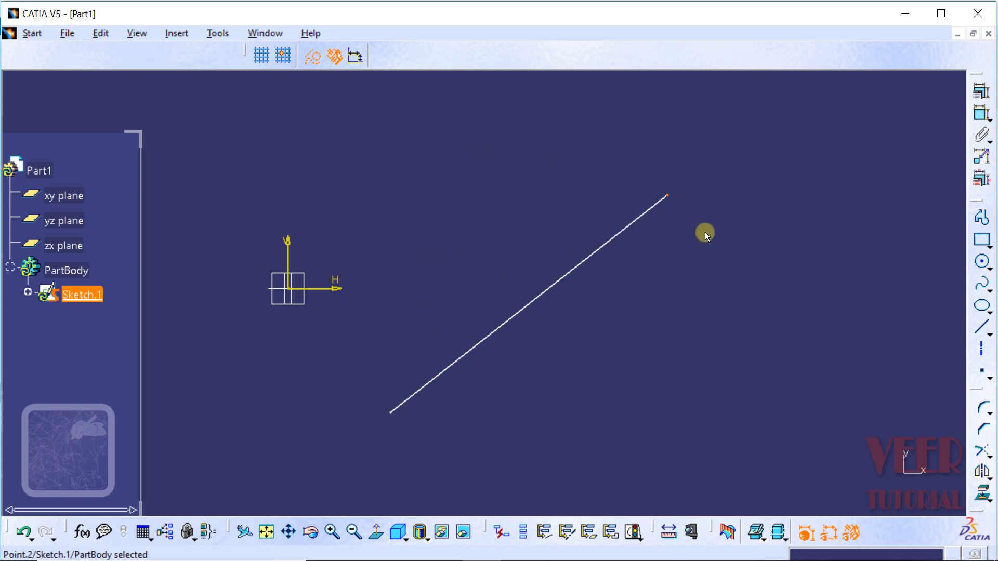
{"action": "left_click", "coordinate": [524, 439]}
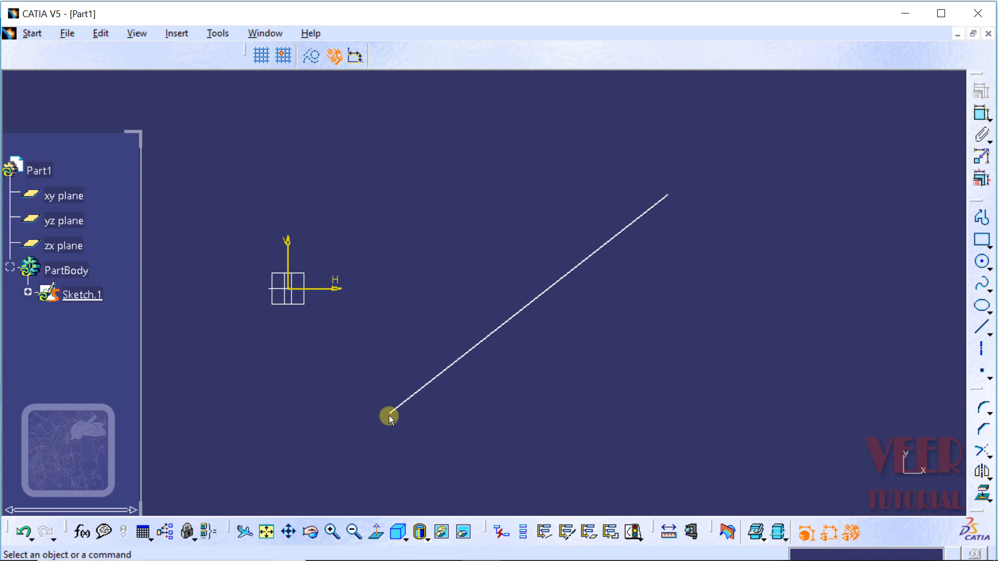
{"action": "left_click_drag", "start_coordinate": [391, 415], "coordinate": [355, 351]}
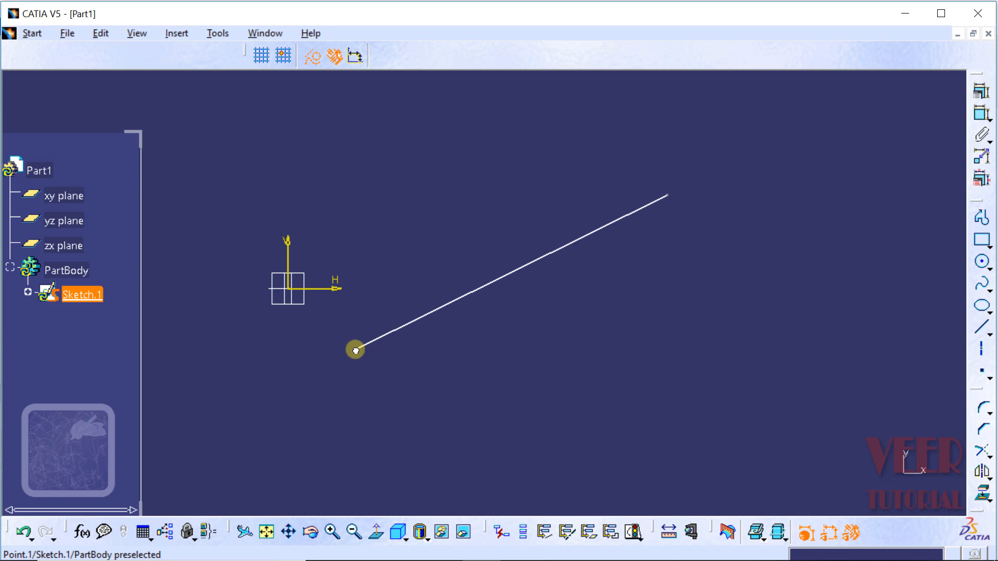
{"action": "left_click_drag", "start_coordinate": [355, 350], "coordinate": [388, 422]}
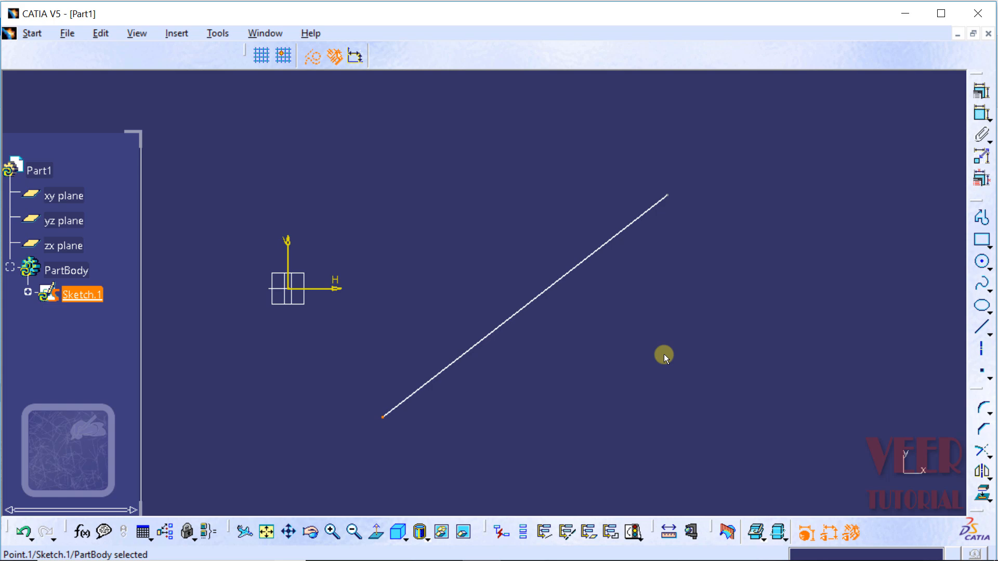
Try to apply a Length constraint to the selected line through the constraint definition options
{"action": "left_click", "coordinate": [568, 271]}
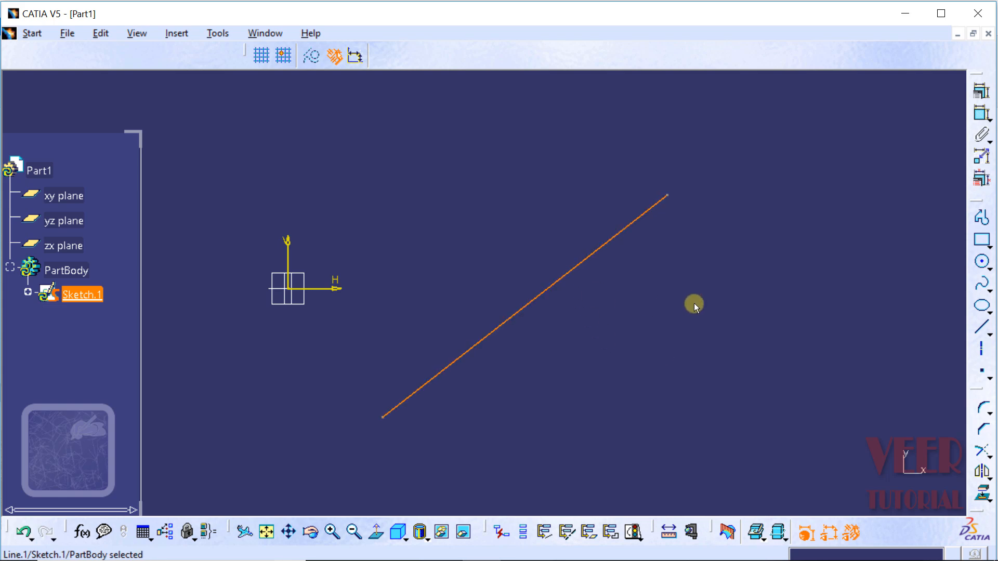
{"action": "left_click", "coordinate": [981, 93]}
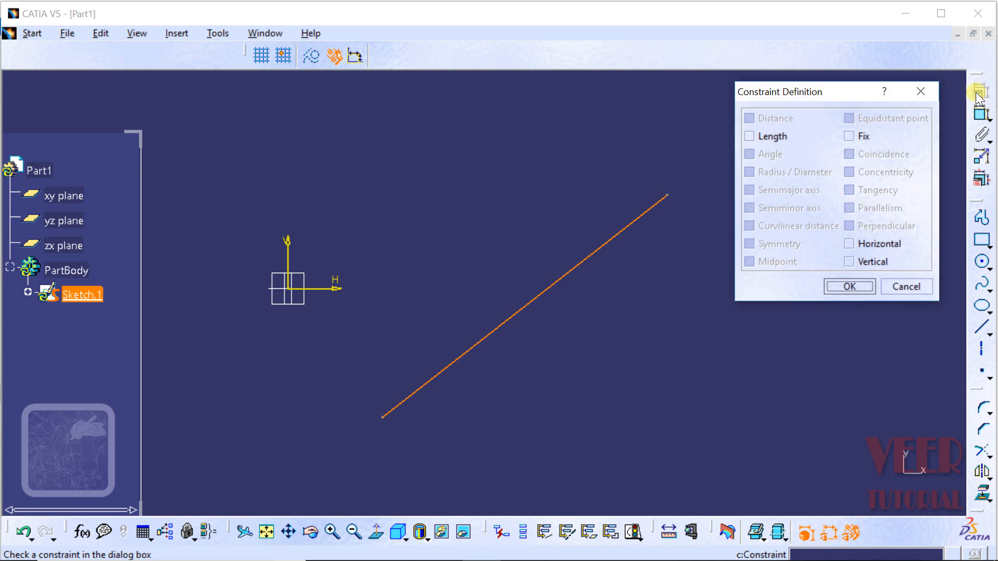
{"action": "left_click", "coordinate": [749, 135]}
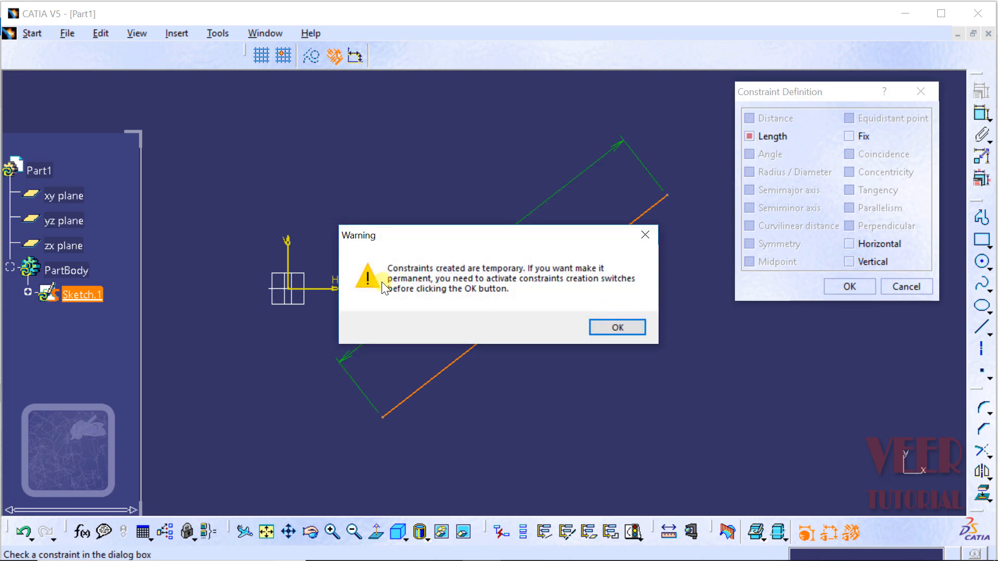
{"action": "left_click", "coordinate": [620, 327]}
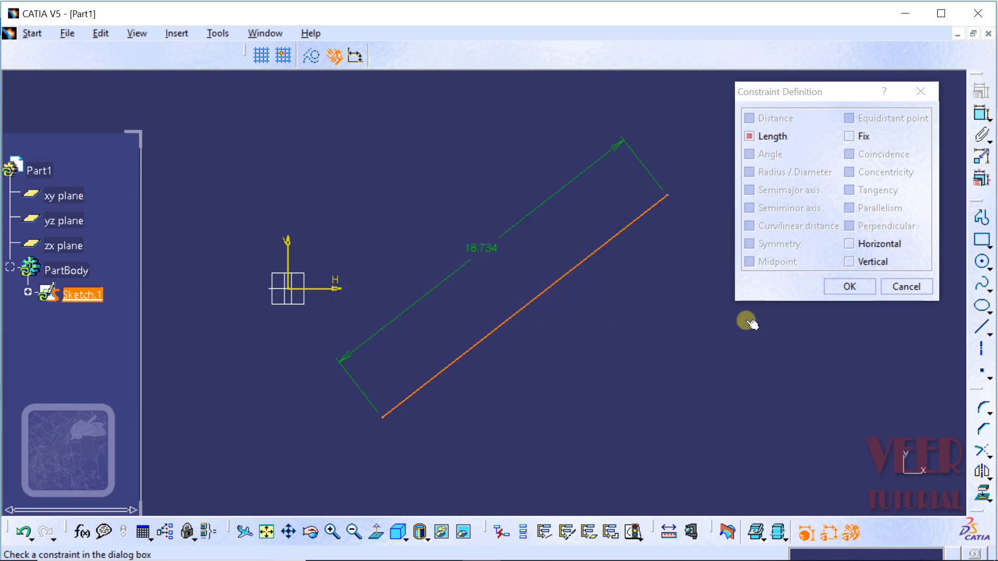
{"action": "left_click", "coordinate": [835, 287]}
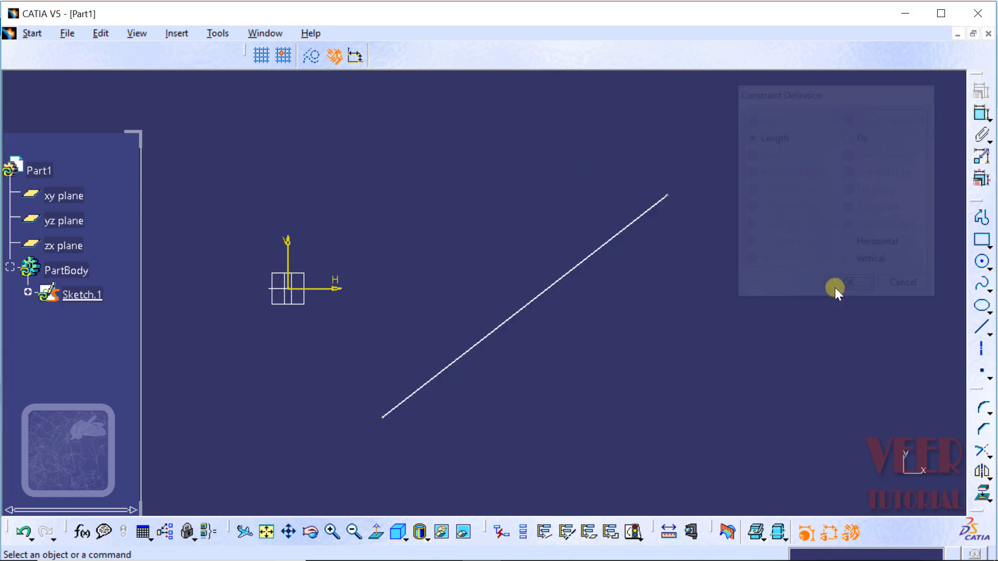
Dimension the inclined line's length below the line and set it to 15 mm
{"action": "left_click", "coordinate": [979, 117]}
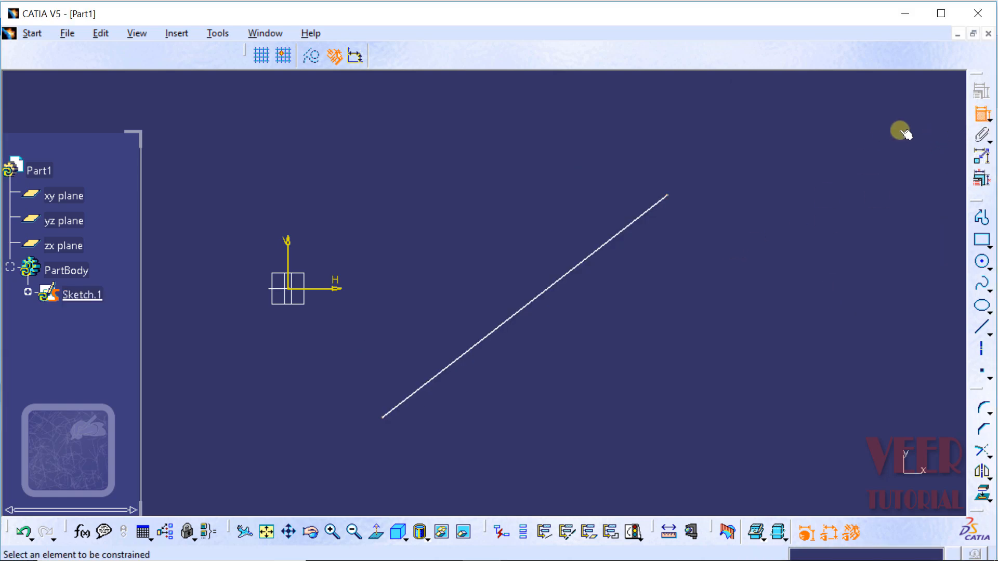
{"action": "left_click", "coordinate": [575, 266]}
{"action": "left_click", "coordinate": [612, 369]}
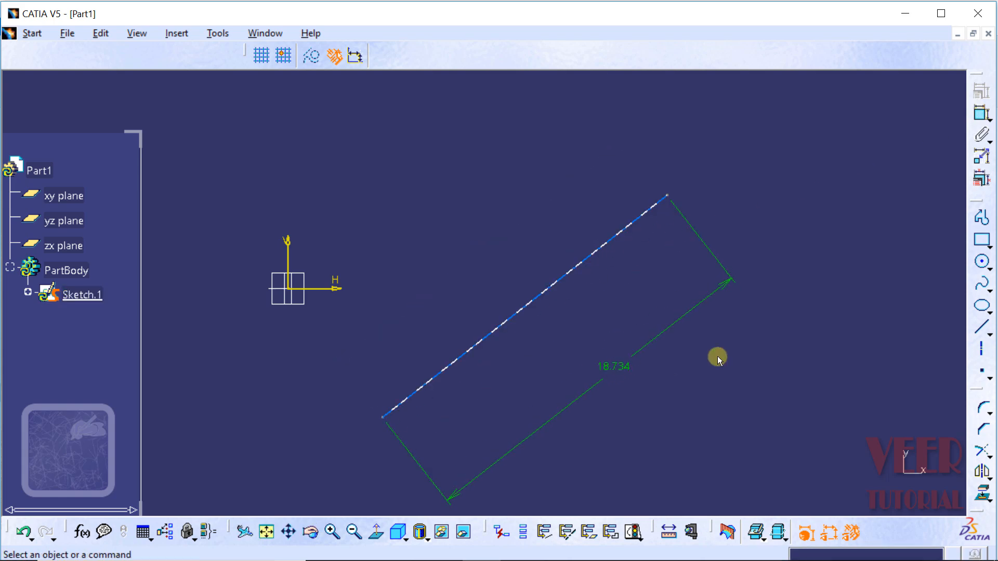
{"action": "double_click", "coordinate": [614, 368]}
{"action": "type", "text": "15"}
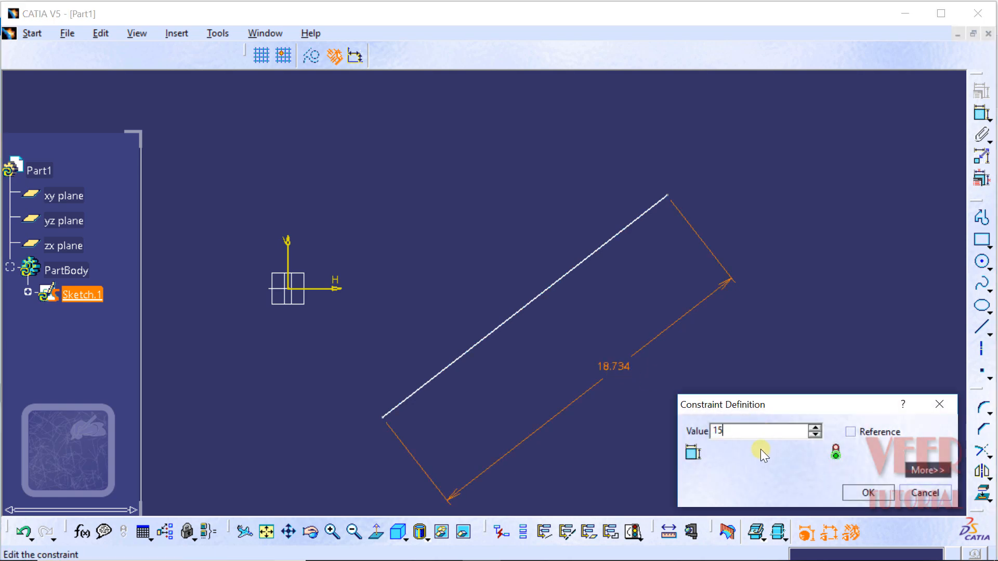
{"action": "key", "text": "Return"}
{"action": "left_click", "coordinate": [761, 450]}
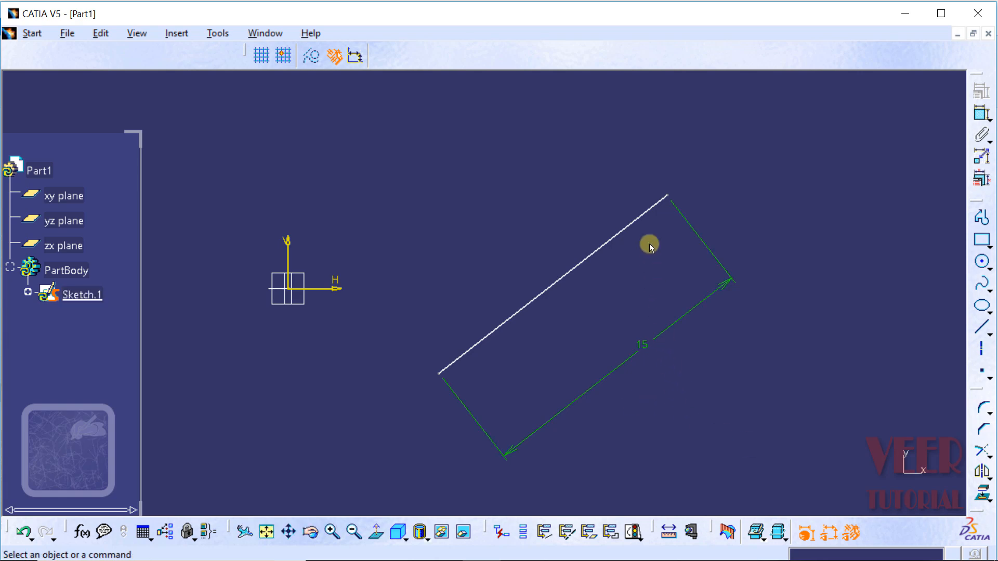
Move the 15 mm line around in the sketch plane to test its remaining freedom
{"action": "mouse_move", "coordinate": [664, 196]}
{"action": "left_mouse_down"}
{"action": "mouse_move", "coordinate": [659, 176]}
{"action": "mouse_move", "coordinate": [639, 210]}
{"action": "mouse_move", "coordinate": [686, 181]}
{"action": "mouse_move", "coordinate": [625, 211]}
{"action": "left_mouse_up"}
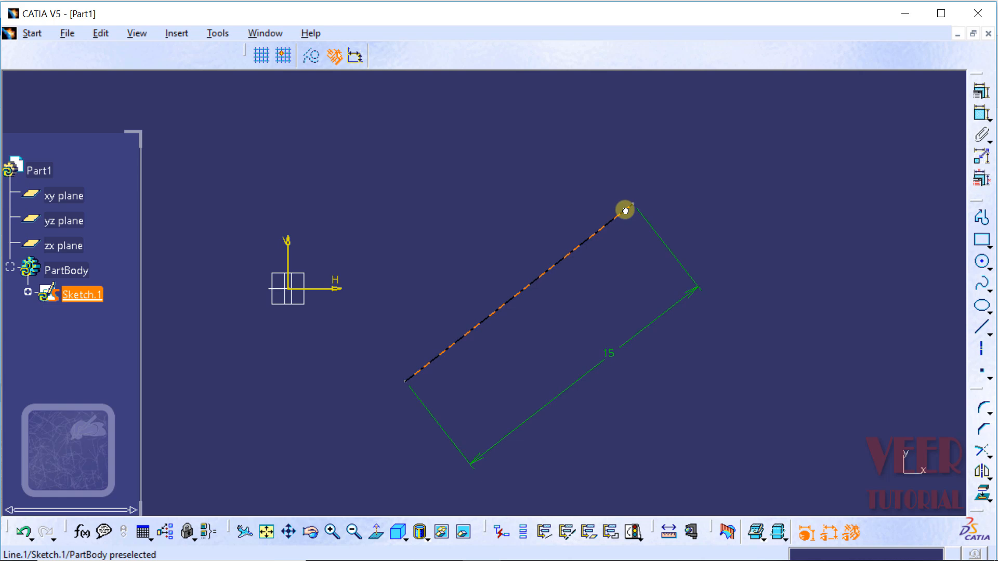
{"action": "mouse_move", "coordinate": [618, 218]}
{"action": "left_mouse_down"}
{"action": "mouse_move", "coordinate": [698, 197]}
{"action": "mouse_move", "coordinate": [667, 211]}
{"action": "left_mouse_up"}
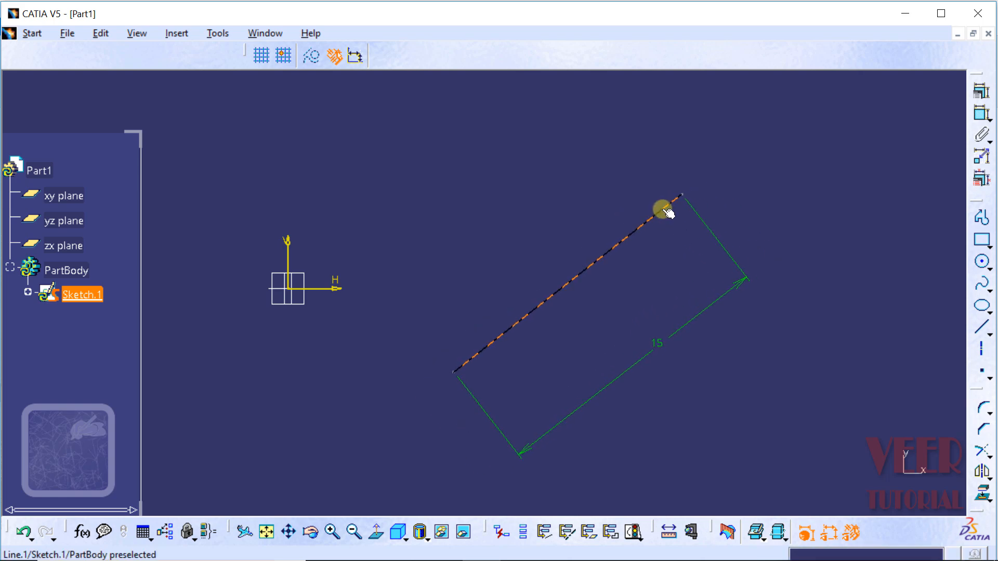
Apply a Fix constraint to the 15 mm line through the constraint definition options
{"action": "left_click", "coordinate": [668, 212]}
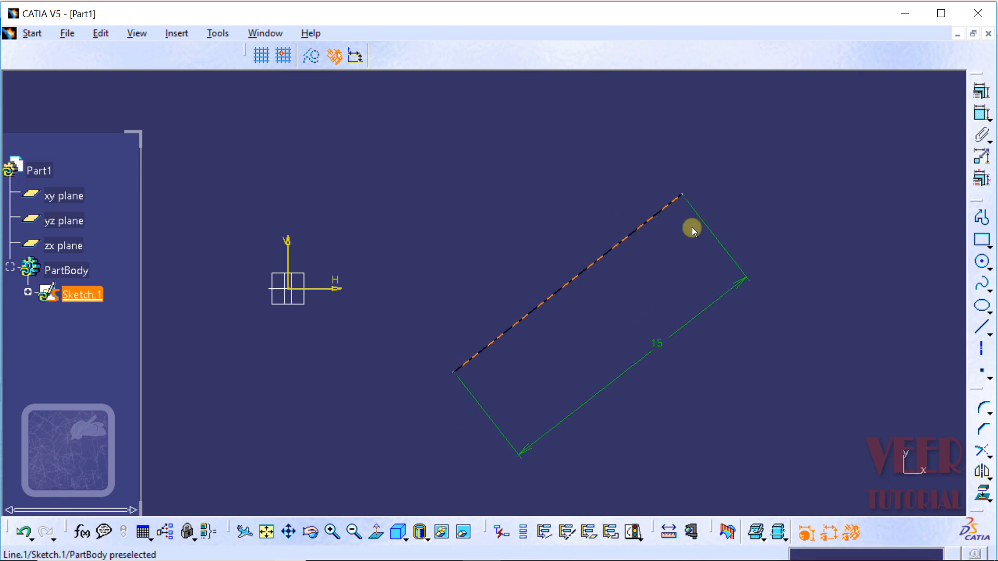
{"action": "left_click", "coordinate": [983, 93]}
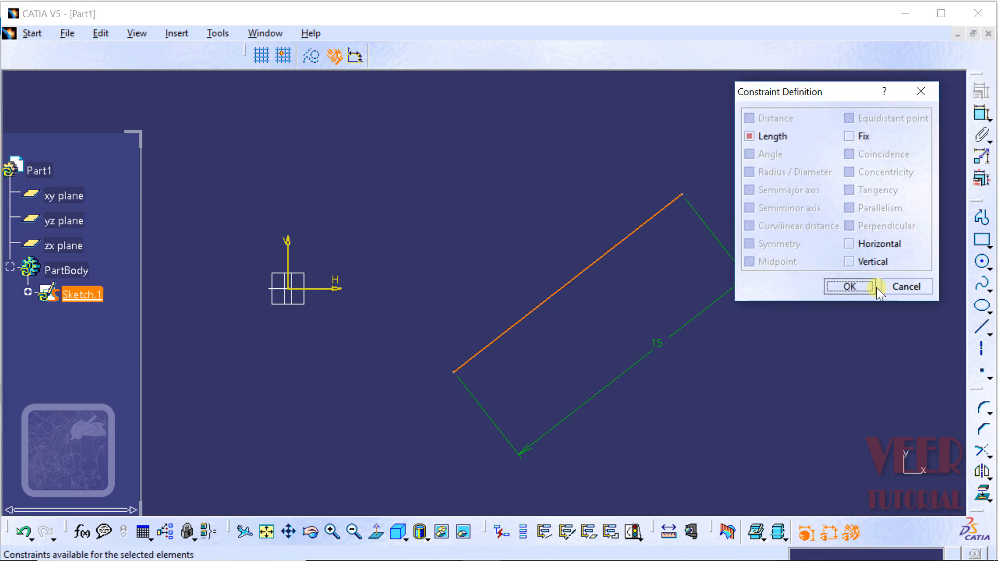
{"action": "left_click", "coordinate": [850, 137]}
{"action": "left_click", "coordinate": [849, 288]}
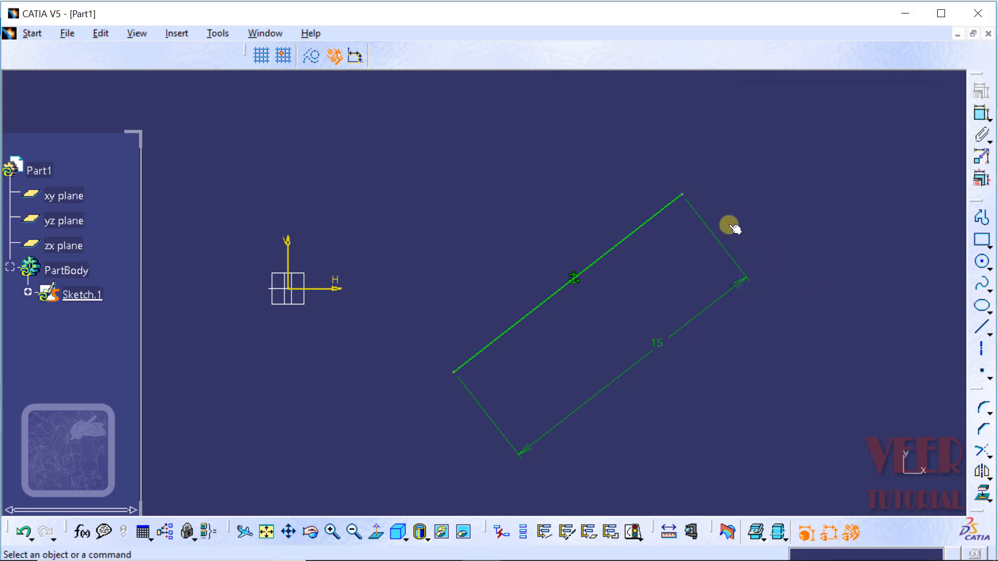
Try to move the fixed line's upper endpoint and undo the changes back to the unfixed 18.734 mm line
{"action": "left_click_drag", "start_coordinate": [679, 194], "coordinate": [707, 210]}
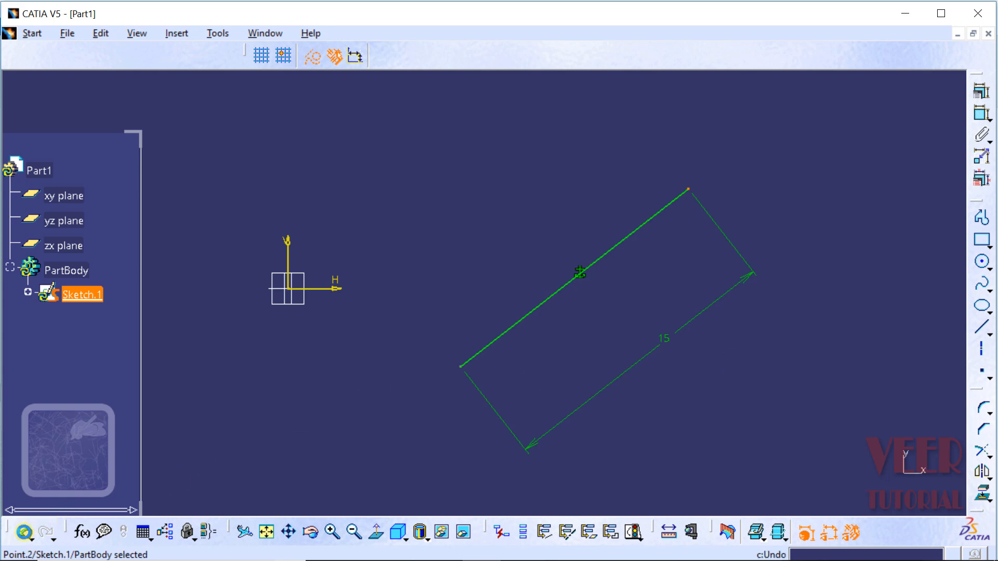
{"action": "left_click", "coordinate": [24, 533]}
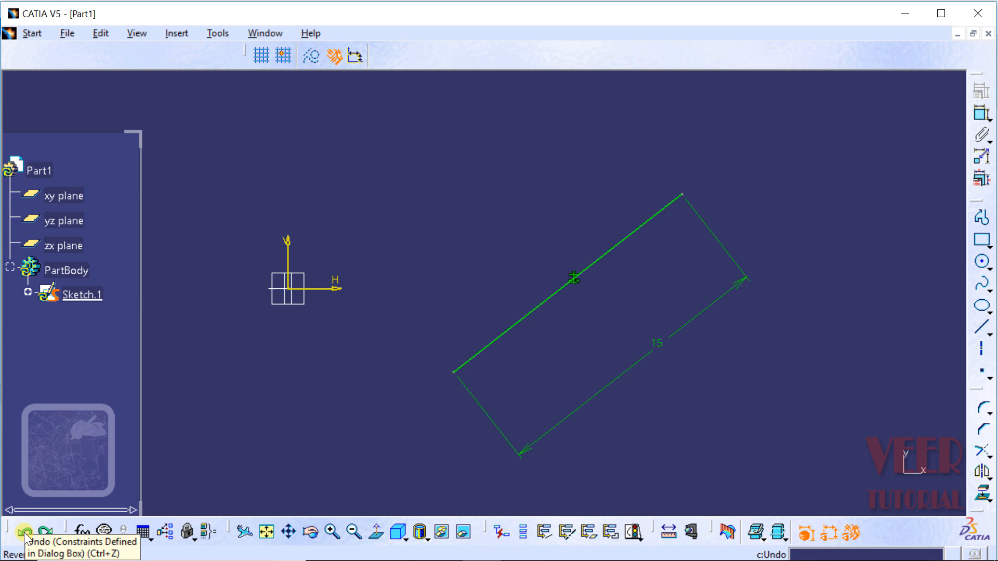
{"action": "left_click", "coordinate": [24, 534]}
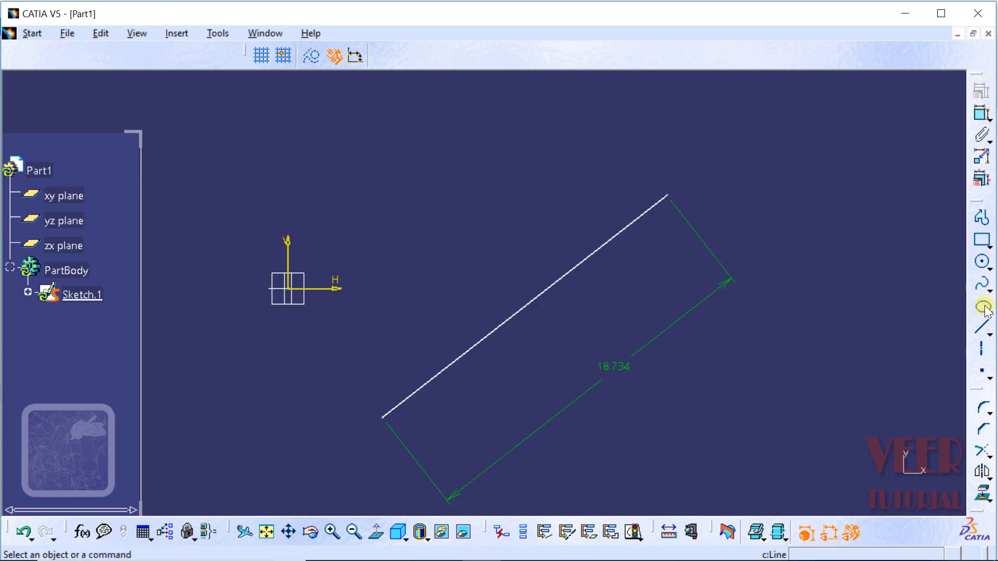
Sketch a circle of about 5.4 mm radius beside the inclined line, clear of its length dimension
{"action": "left_click", "coordinate": [987, 264]}
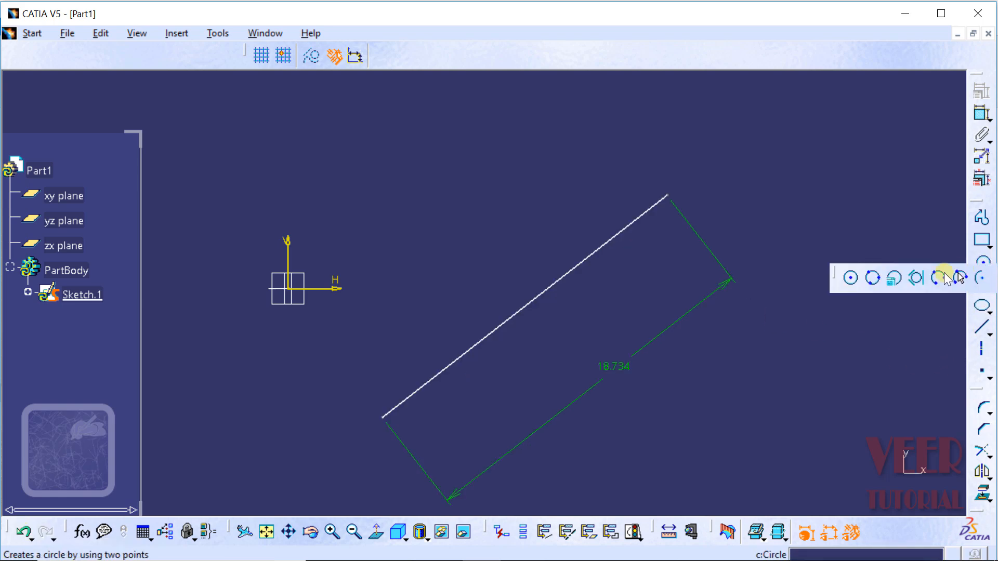
{"action": "left_click", "coordinate": [853, 276]}
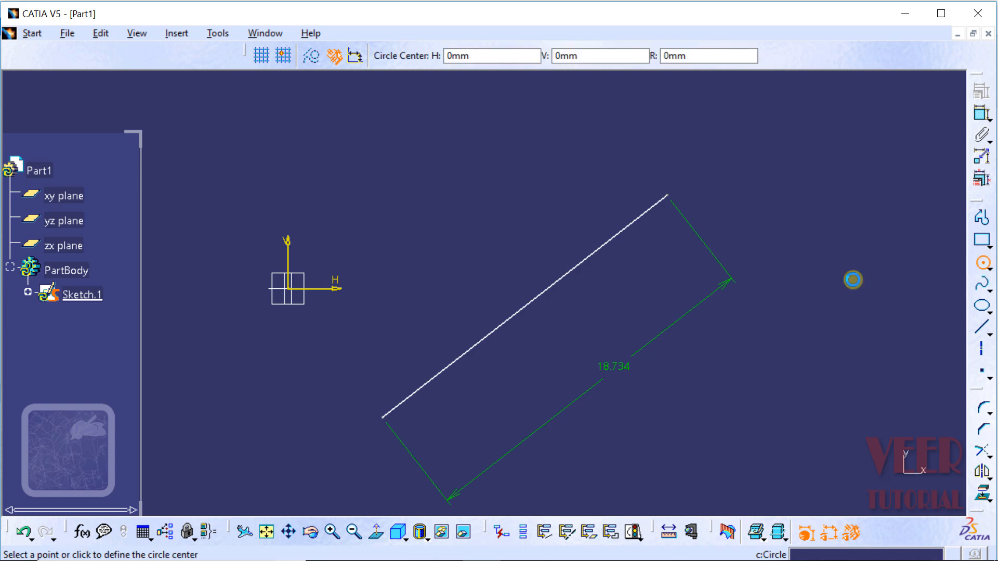
{"action": "left_click", "coordinate": [814, 368]}
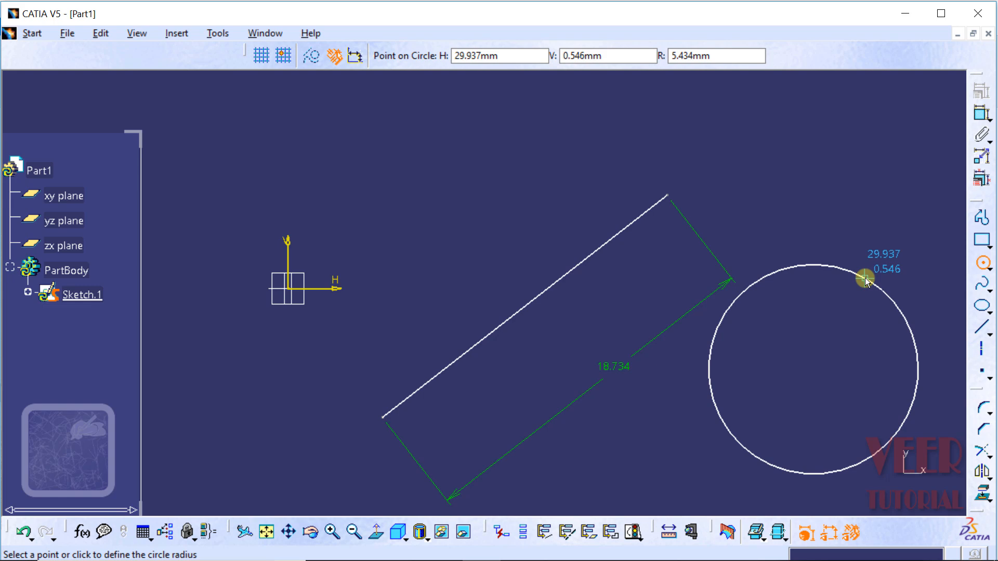
{"action": "left_click", "coordinate": [864, 278]}
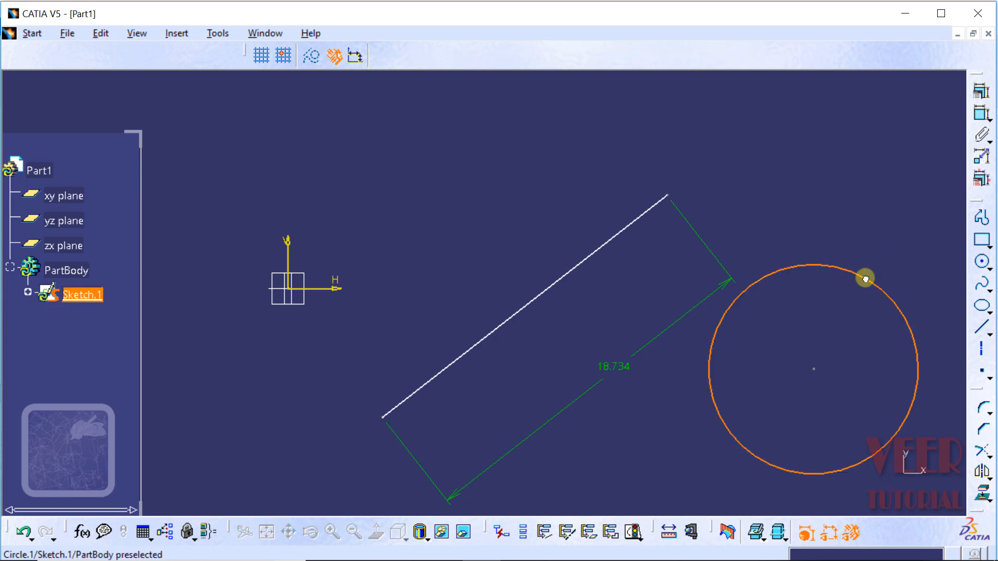
Try to apply a Radius / Diameter constraint to the circle through the constraint definition options
{"action": "left_click", "coordinate": [290, 529]}
{"action": "mouse_move", "coordinate": [743, 351]}
{"action": "left_mouse_down"}
{"action": "mouse_move", "coordinate": [390, 297]}
{"action": "mouse_move", "coordinate": [478, 294]}
{"action": "left_mouse_up"}
{"action": "left_click", "coordinate": [838, 275]}
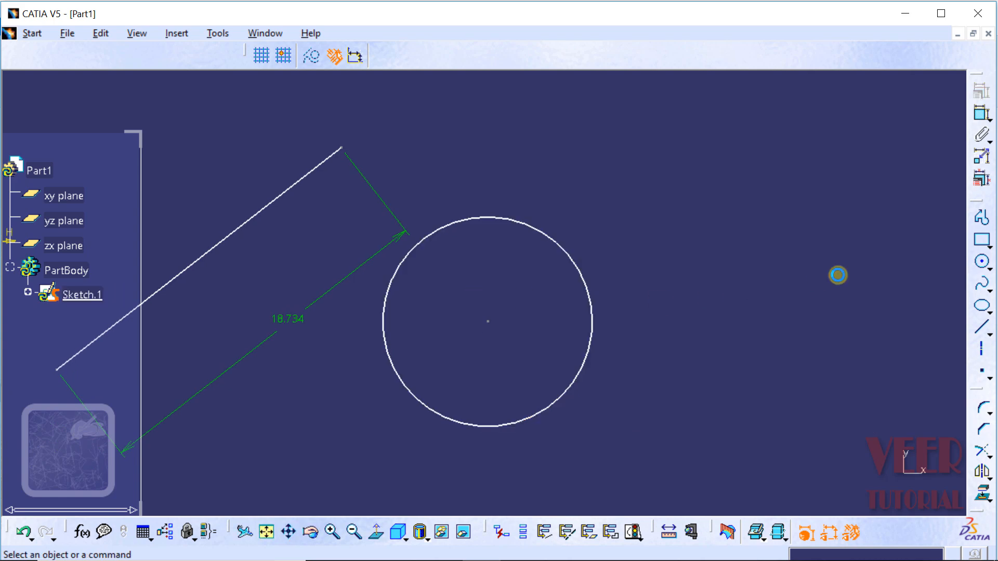
{"action": "left_click", "coordinate": [574, 258]}
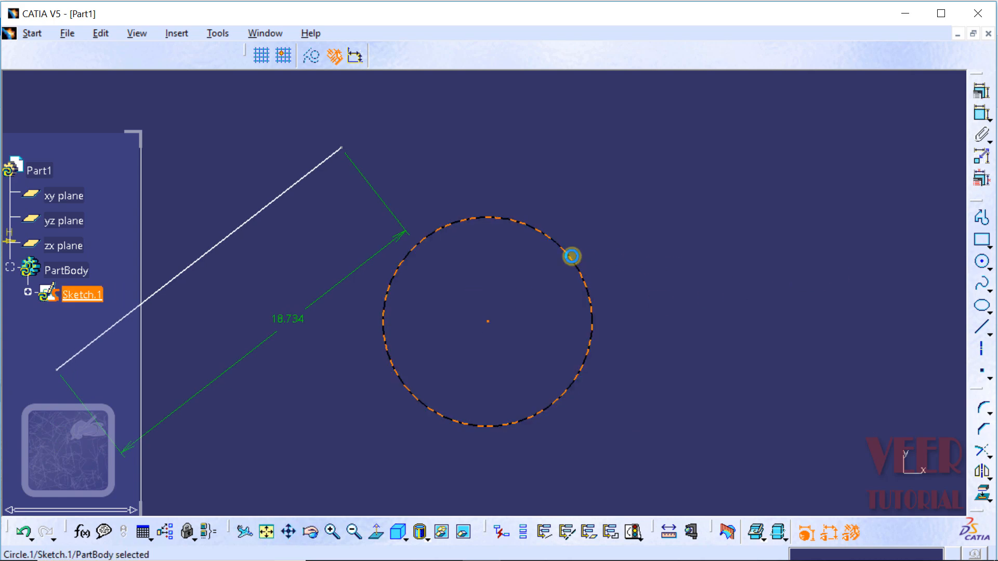
{"action": "left_click", "coordinate": [982, 93]}
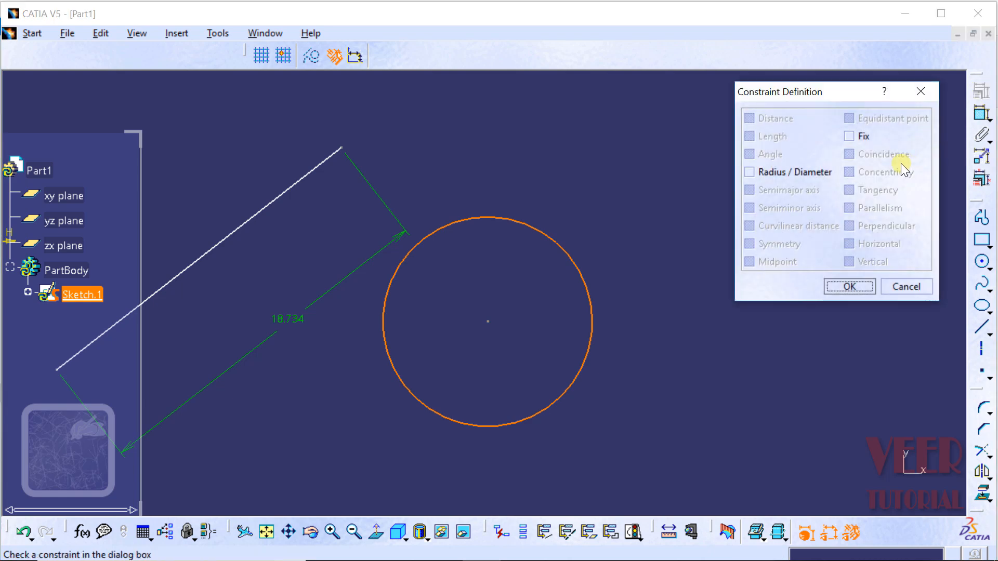
{"action": "left_click", "coordinate": [748, 172]}
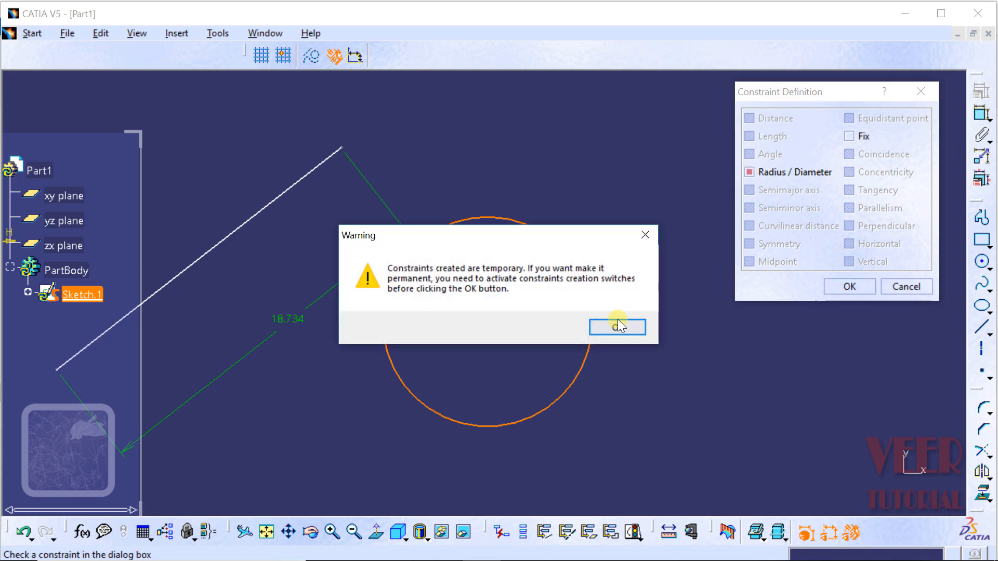
{"action": "left_click", "coordinate": [617, 326]}
{"action": "left_click", "coordinate": [847, 286]}
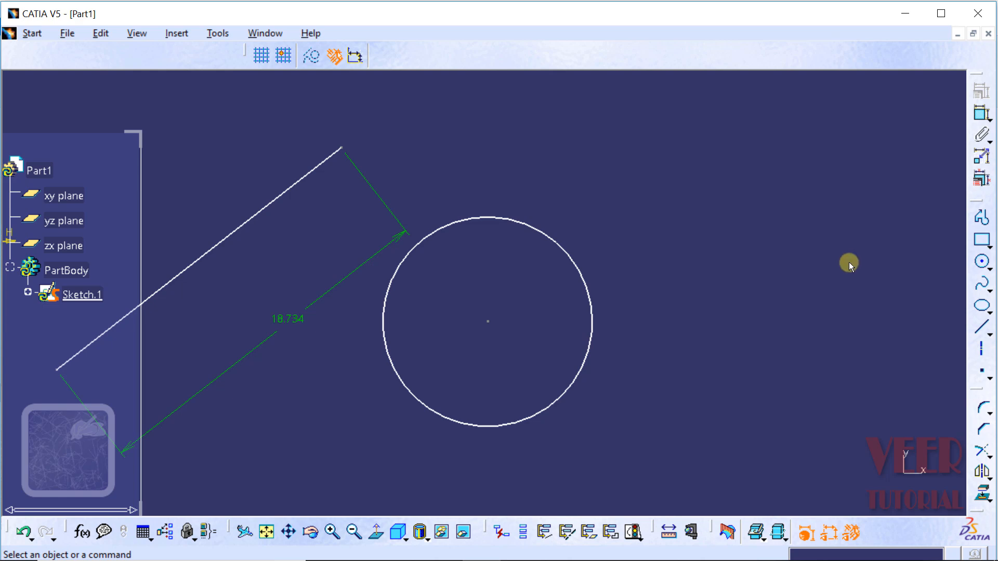
Sketch a smaller second circle of about 3.5 mm radius to the upper right of the first circle
{"action": "left_click", "coordinate": [985, 266]}
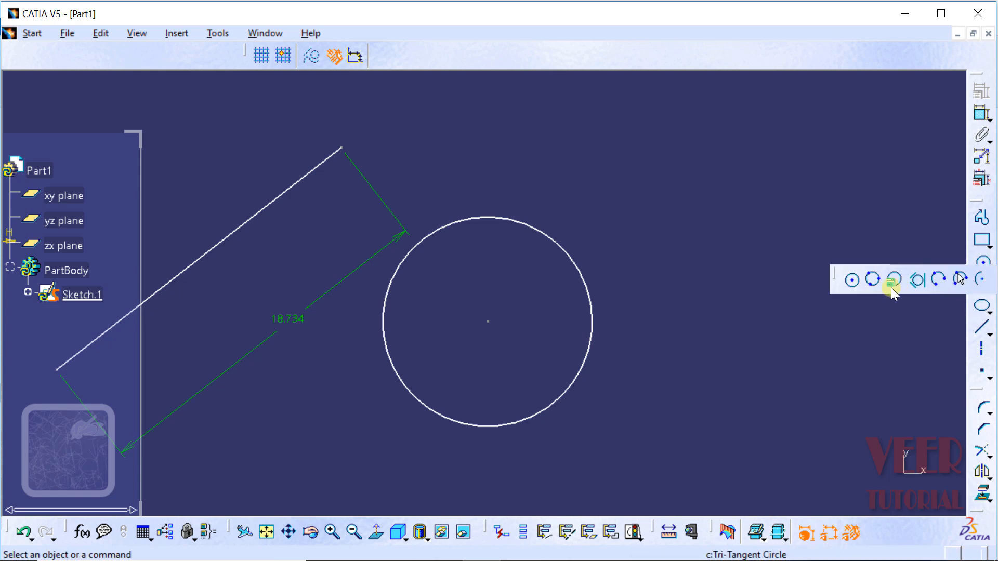
{"action": "left_click", "coordinate": [855, 280]}
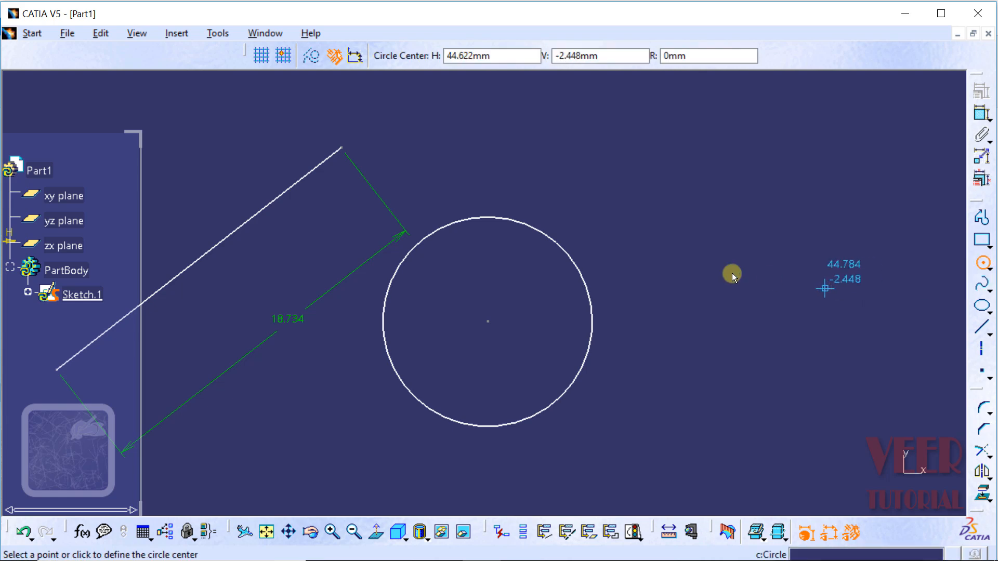
{"action": "left_click", "coordinate": [734, 245]}
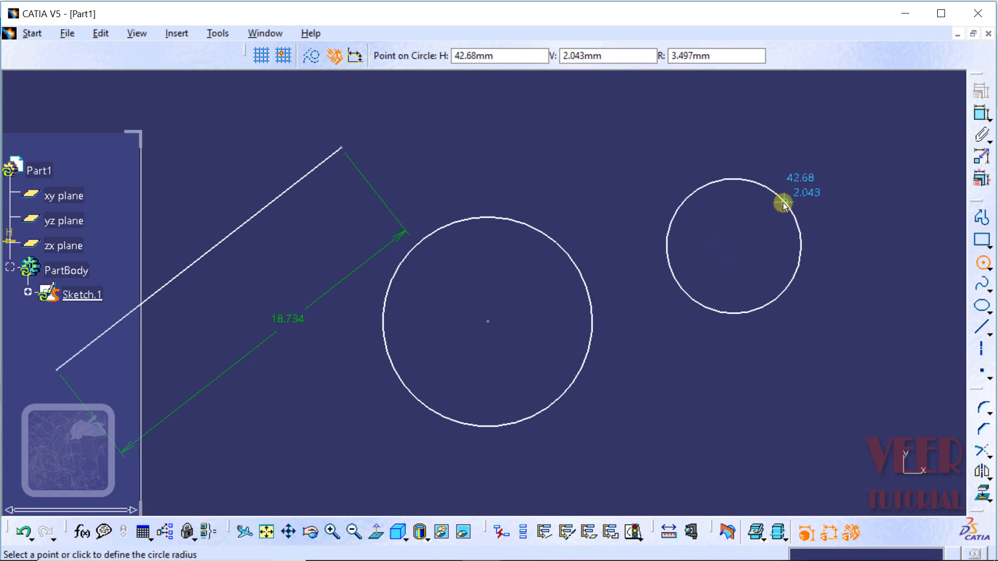
{"action": "left_click", "coordinate": [784, 201]}
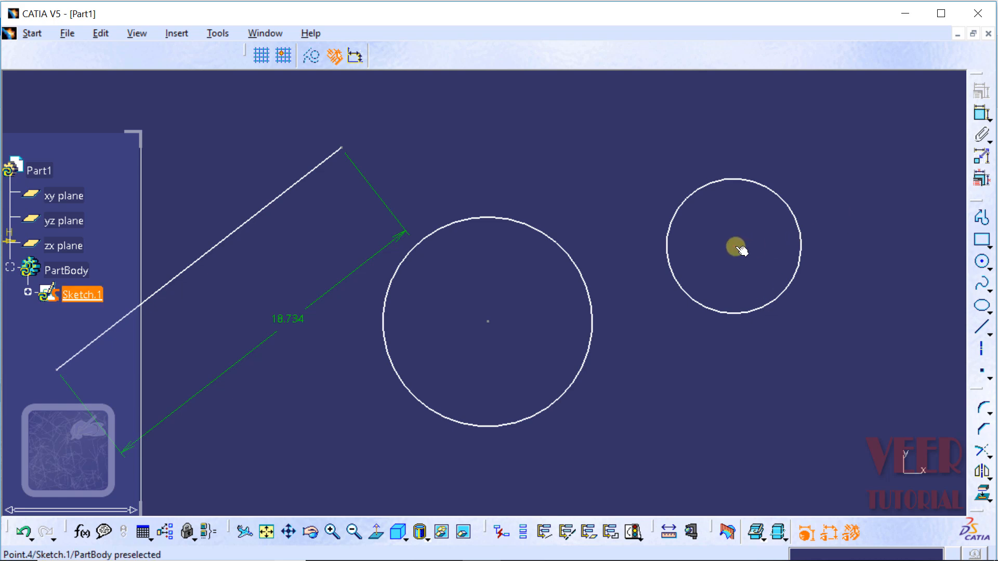
Apply a Concentricity constraint between the small and large circles and undo it
{"action": "left_click", "coordinate": [768, 197]}
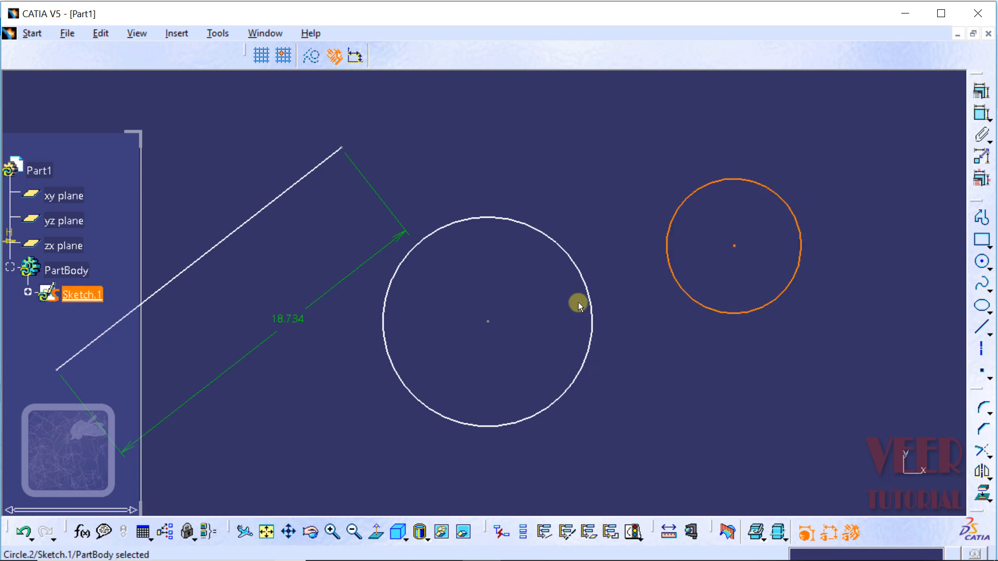
{"action": "left_click", "coordinate": [551, 234], "text": "ctrl"}
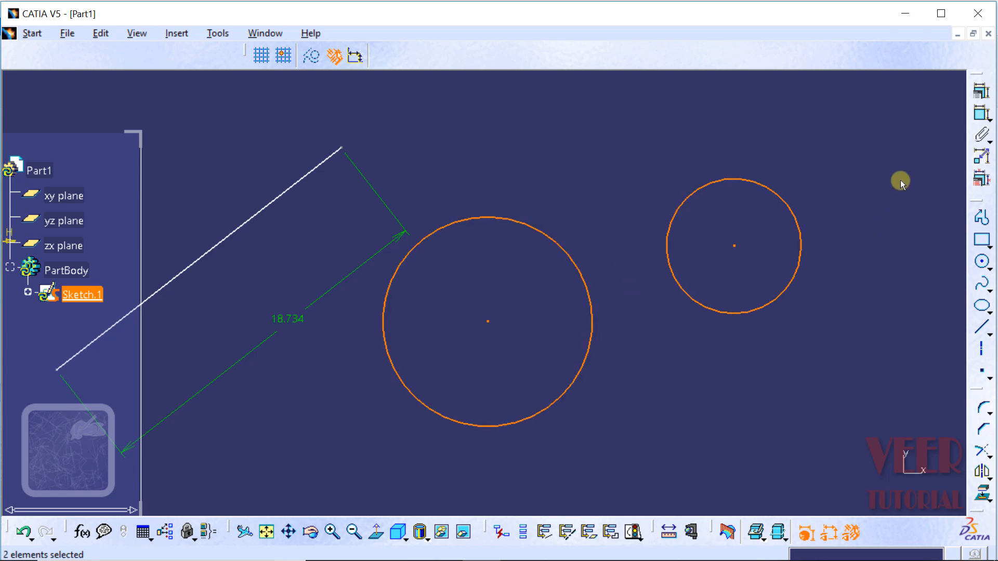
{"action": "left_click", "coordinate": [983, 94]}
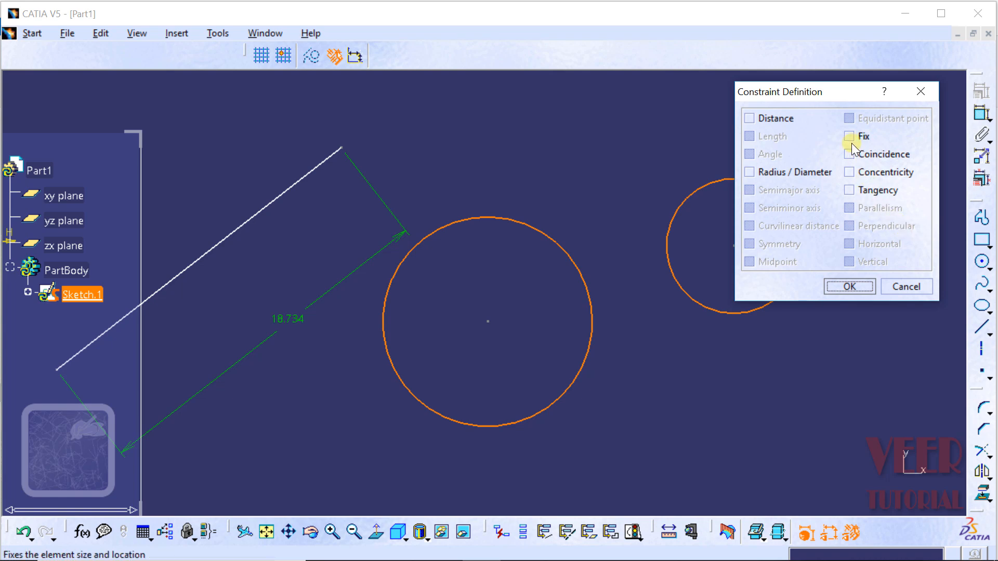
{"action": "left_click", "coordinate": [849, 172]}
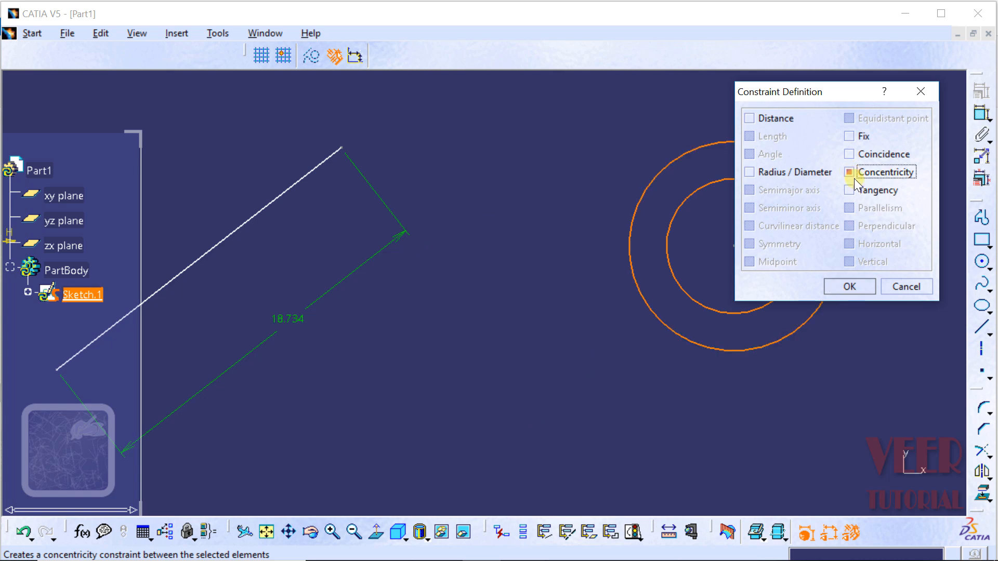
{"action": "left_click", "coordinate": [860, 287]}
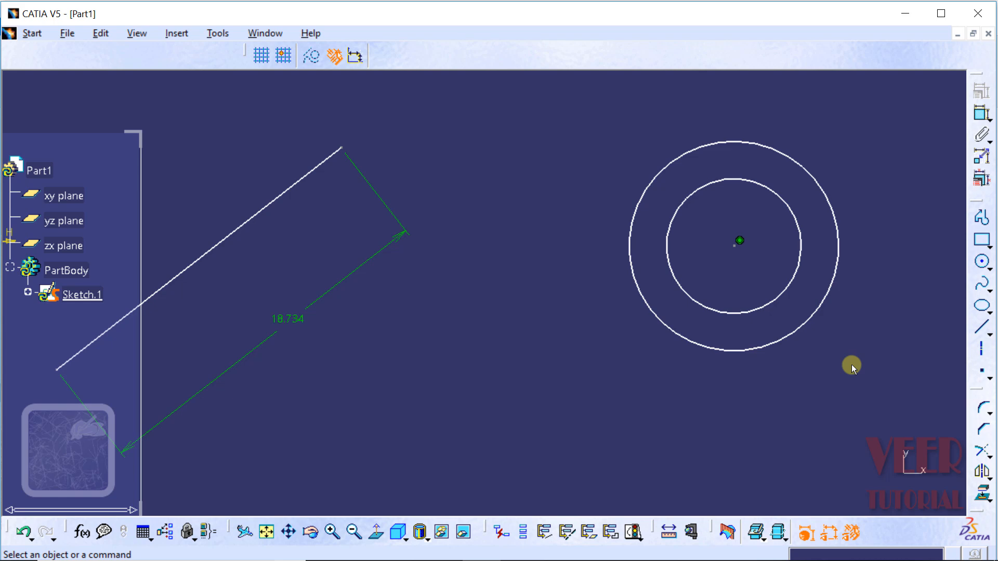
{"action": "left_click", "coordinate": [24, 533]}
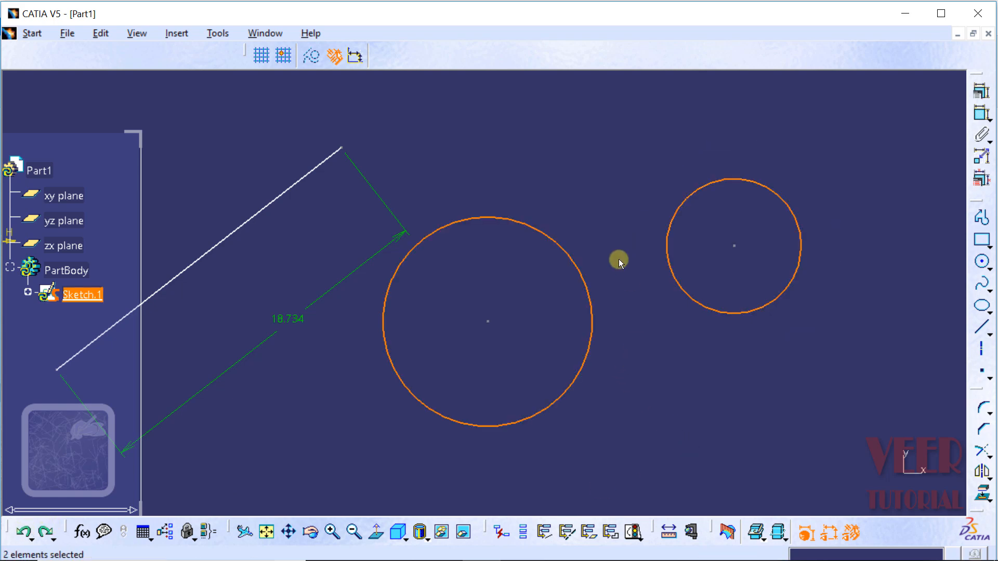
{"action": "left_click", "coordinate": [982, 93]}
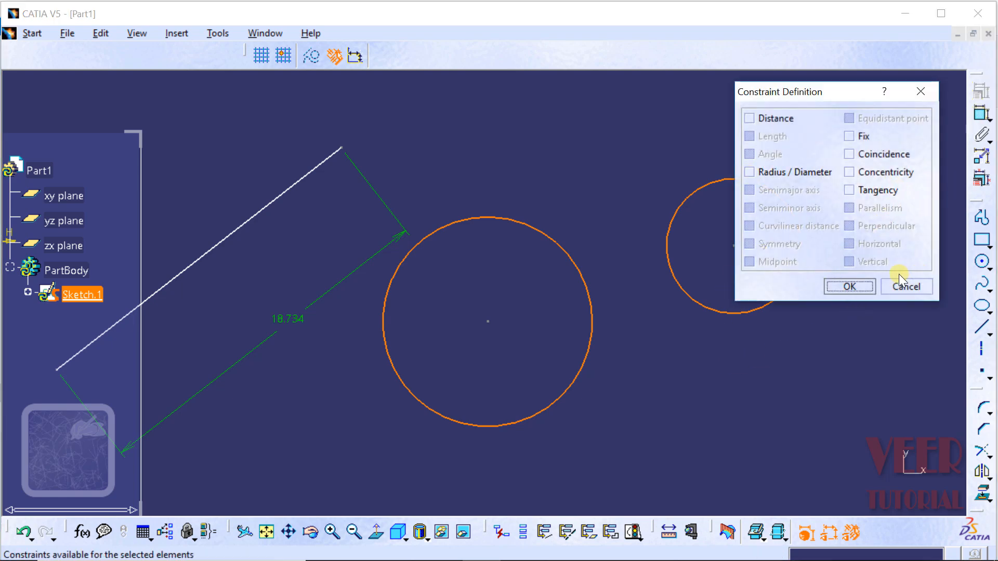
{"action": "left_click", "coordinate": [906, 287]}
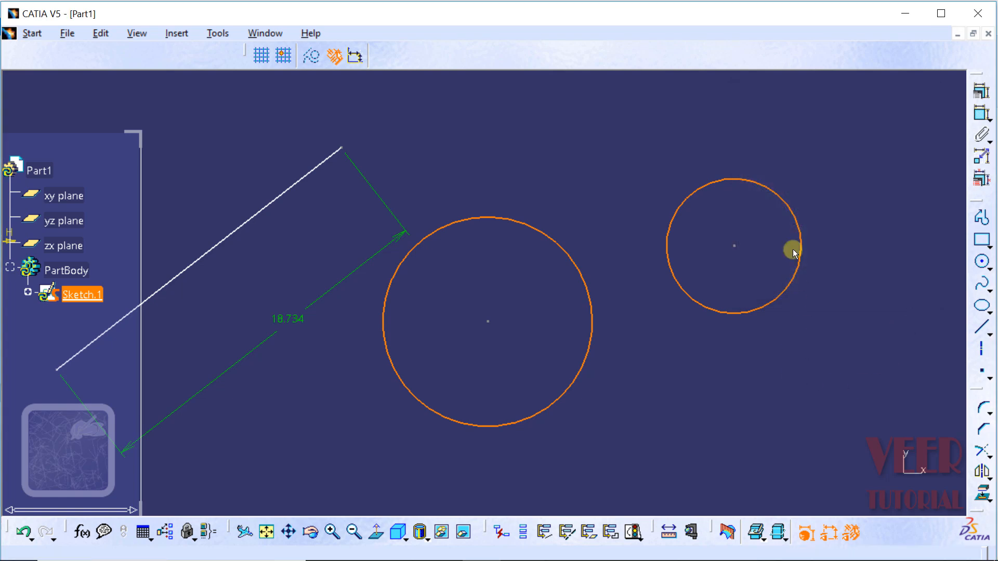
{"action": "left_click", "coordinate": [782, 200], "text": "ctrl"}
{"action": "left_click", "coordinate": [838, 370]}
Apply a Fix constraint to the larger circle
{"action": "left_click", "coordinate": [574, 255]}
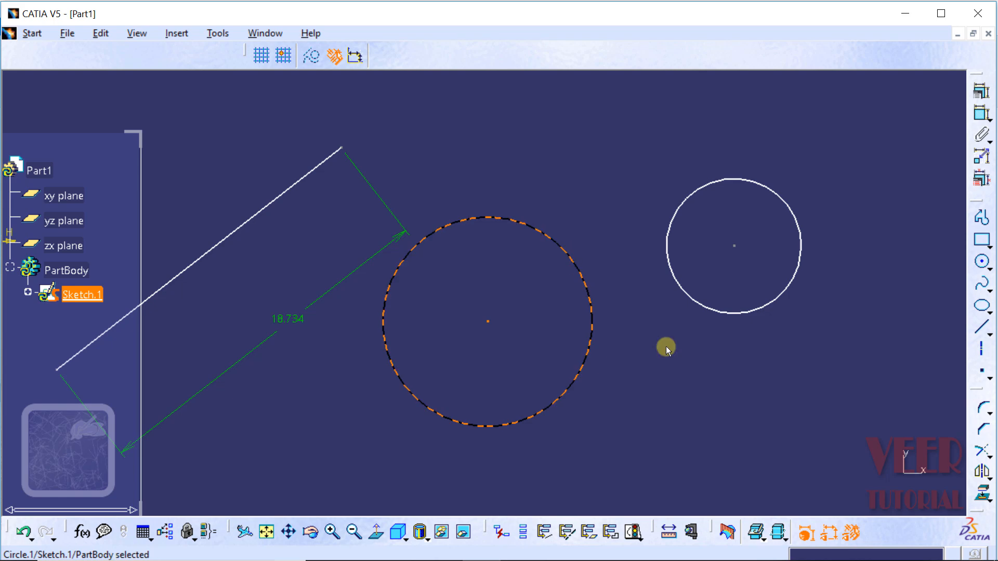
{"action": "left_click", "coordinate": [987, 94]}
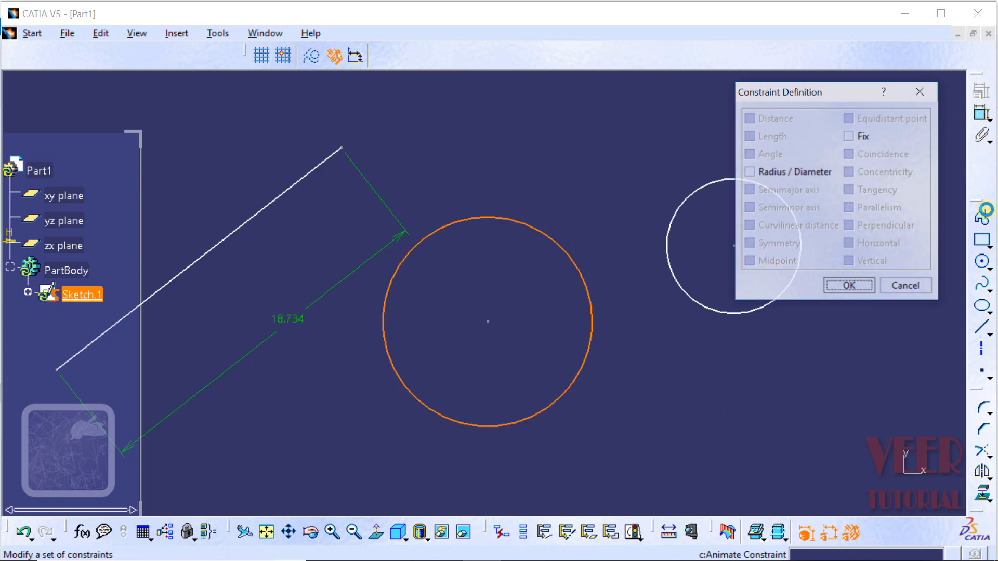
{"action": "left_click", "coordinate": [849, 136]}
{"action": "left_click", "coordinate": [850, 287]}
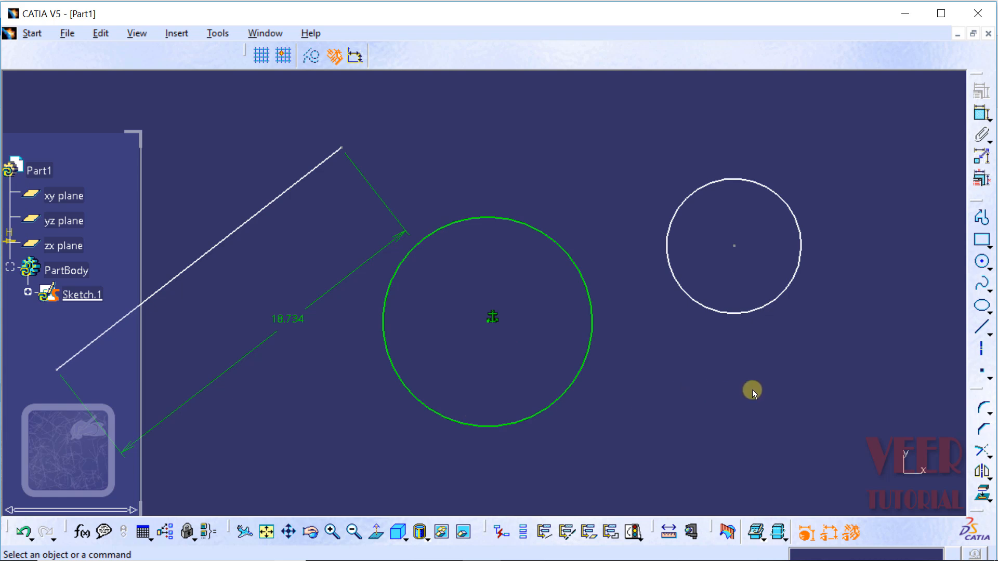
Make the smaller circle concentric with the fixed larger circle using a Concentricity constraint
{"action": "left_click", "coordinate": [574, 264]}
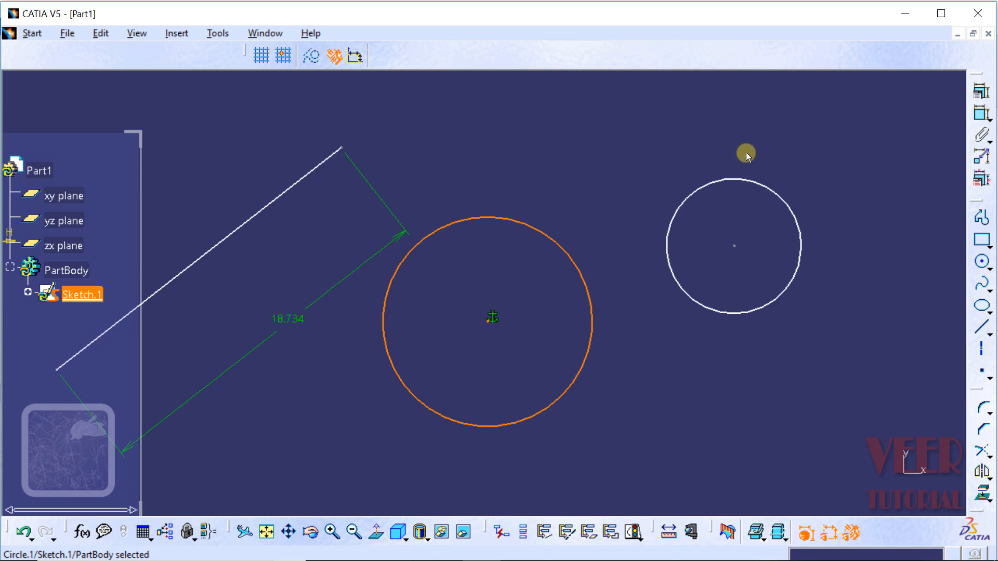
{"action": "left_click", "coordinate": [738, 177], "text": "ctrl"}
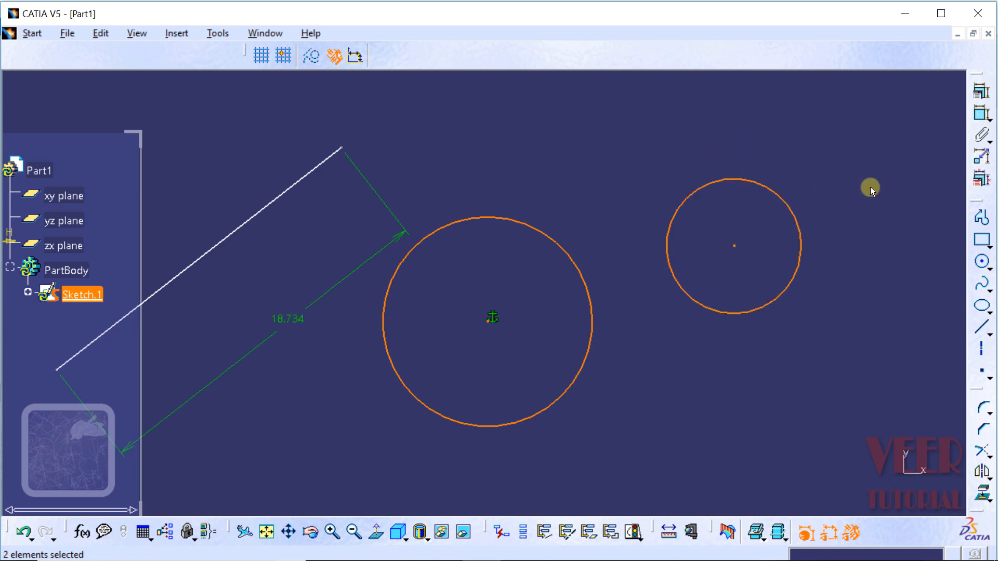
{"action": "left_click", "coordinate": [981, 92]}
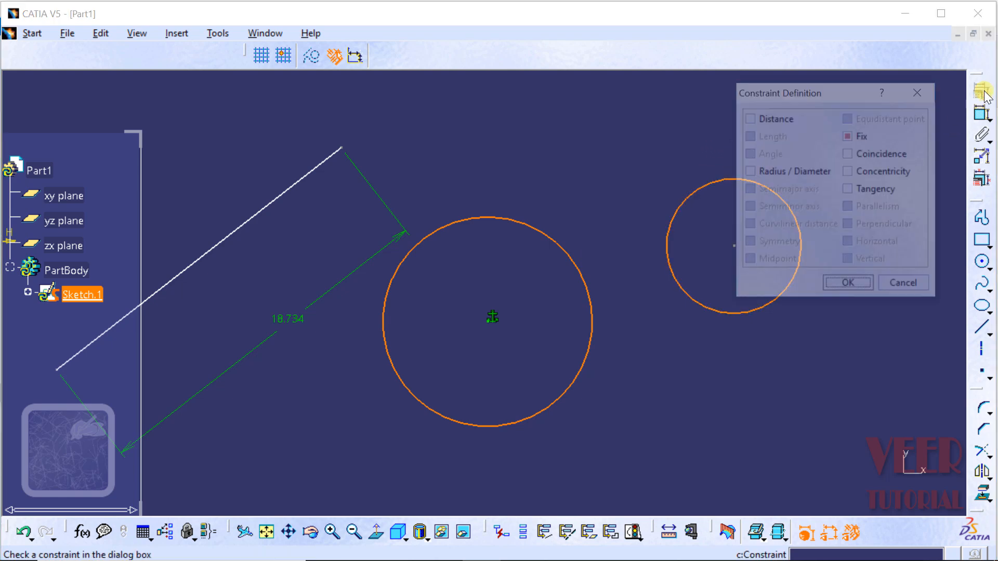
{"action": "left_click", "coordinate": [848, 173]}
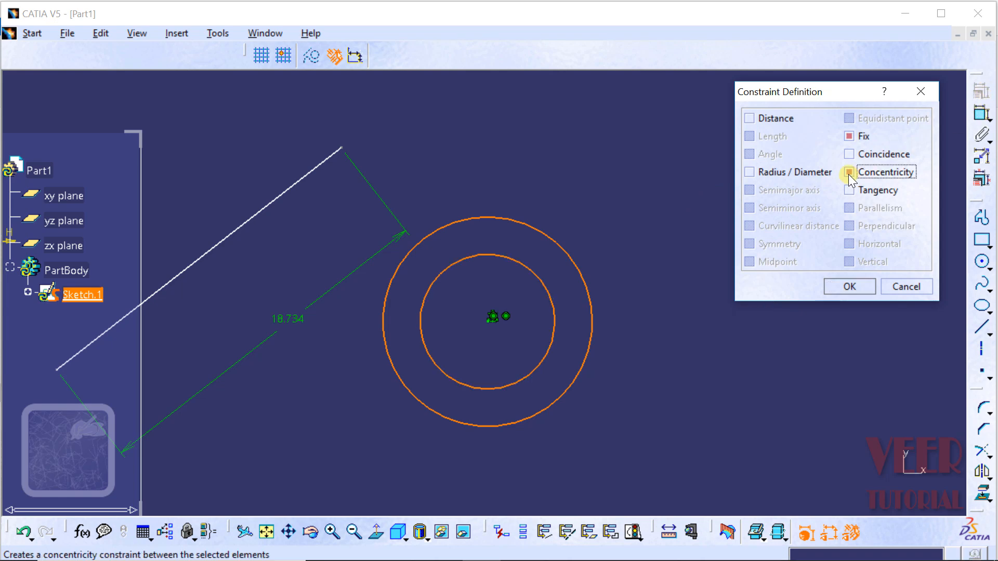
{"action": "left_click", "coordinate": [846, 286]}
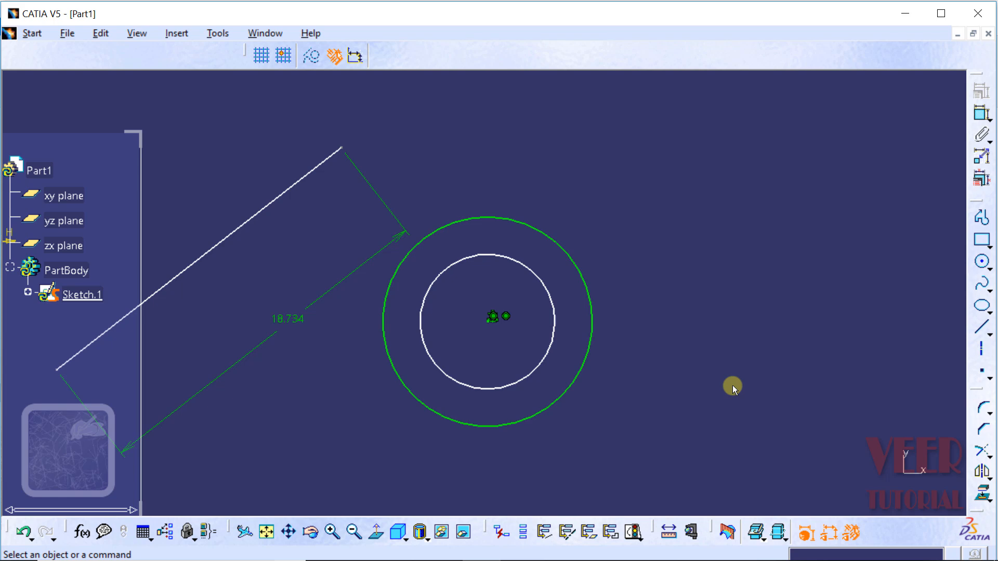
Undo the Concentricity constraint and apply a Tangency constraint between the smaller circle and the fixed larger circle
{"action": "left_click", "coordinate": [22, 533]}
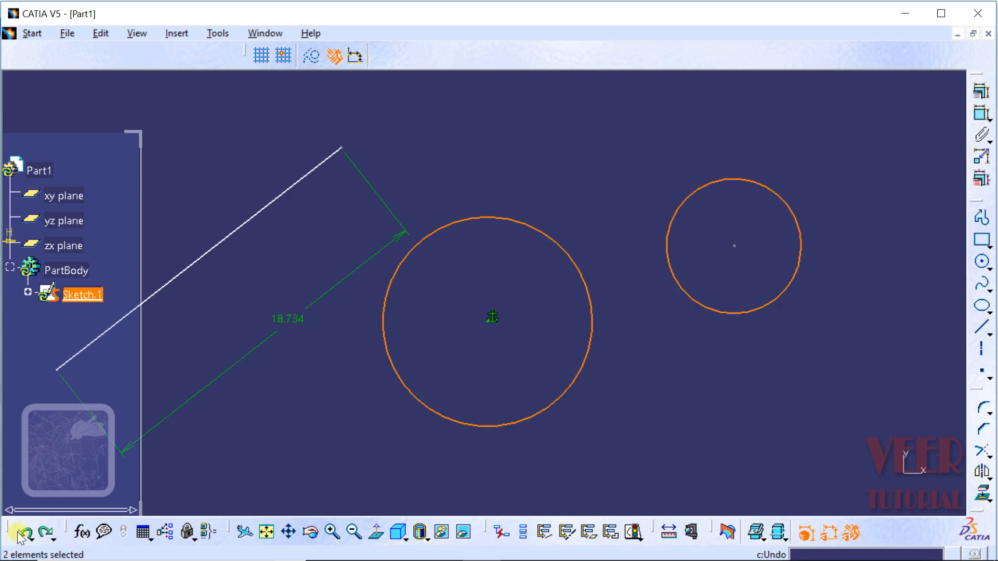
{"action": "left_click", "coordinate": [980, 89]}
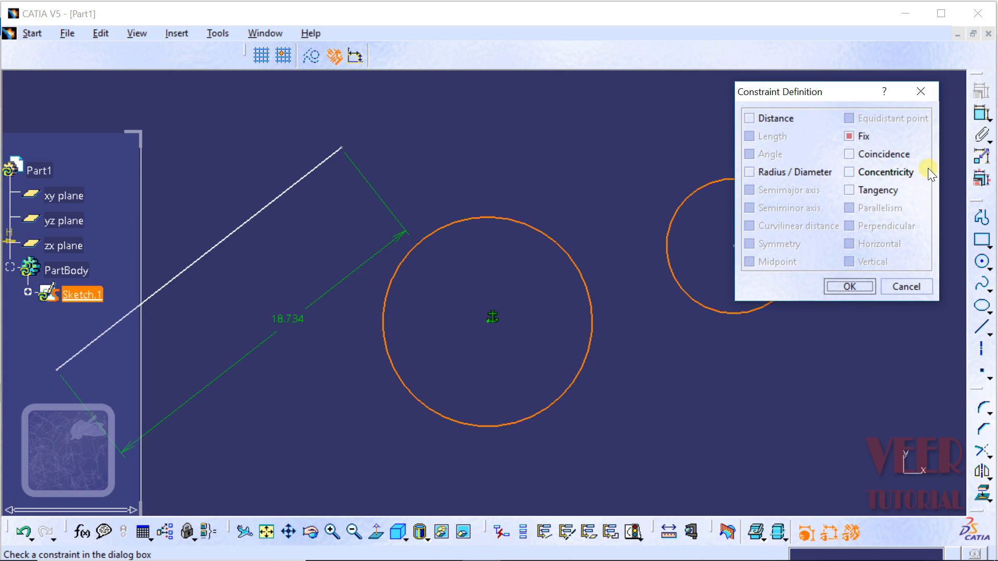
{"action": "left_click", "coordinate": [851, 190]}
{"action": "left_click", "coordinate": [845, 285]}
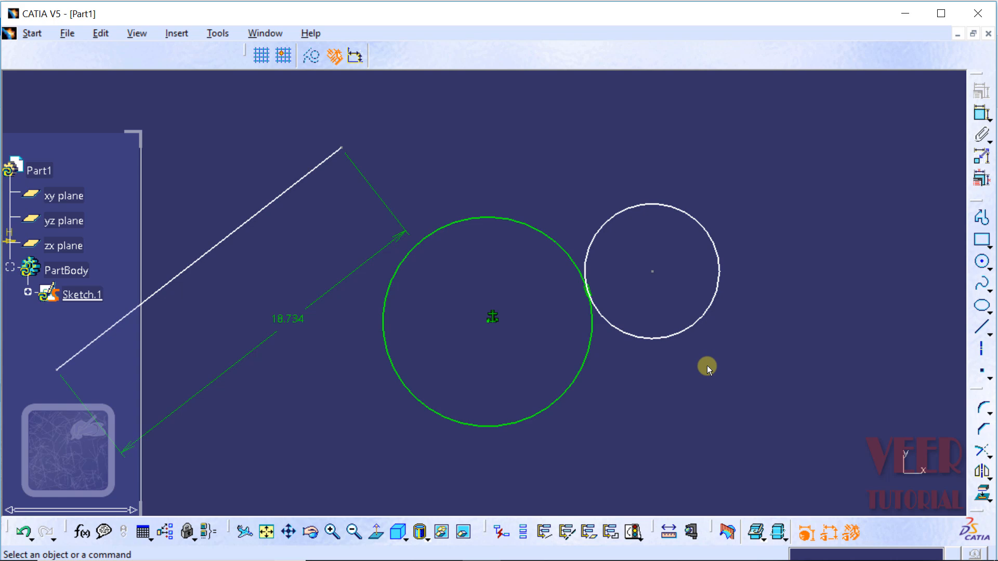
Make the slanted line tangent to the fixed larger circle using a Tangency constraint
{"action": "left_click", "coordinate": [455, 223]}
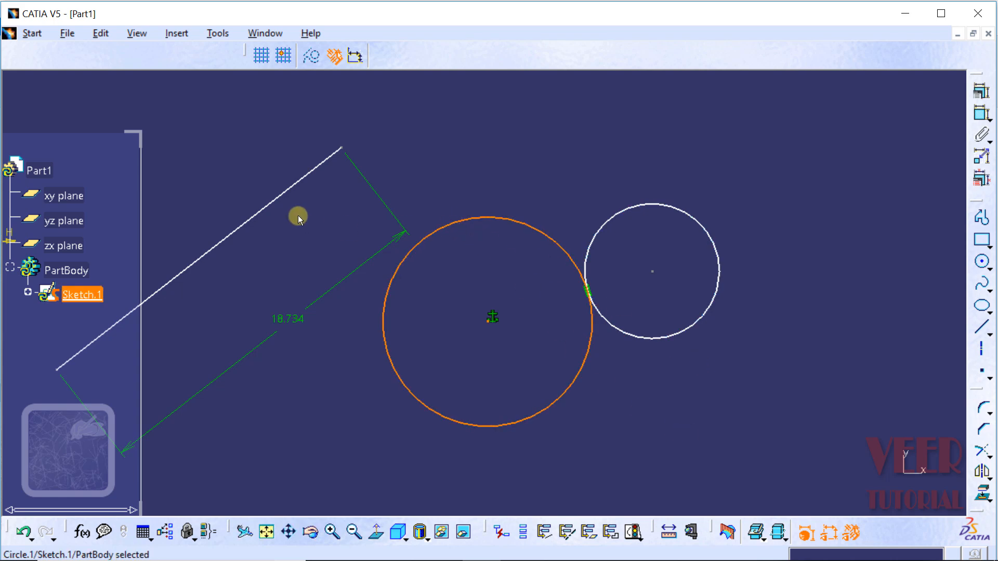
{"action": "left_click", "coordinate": [269, 207], "text": "ctrl"}
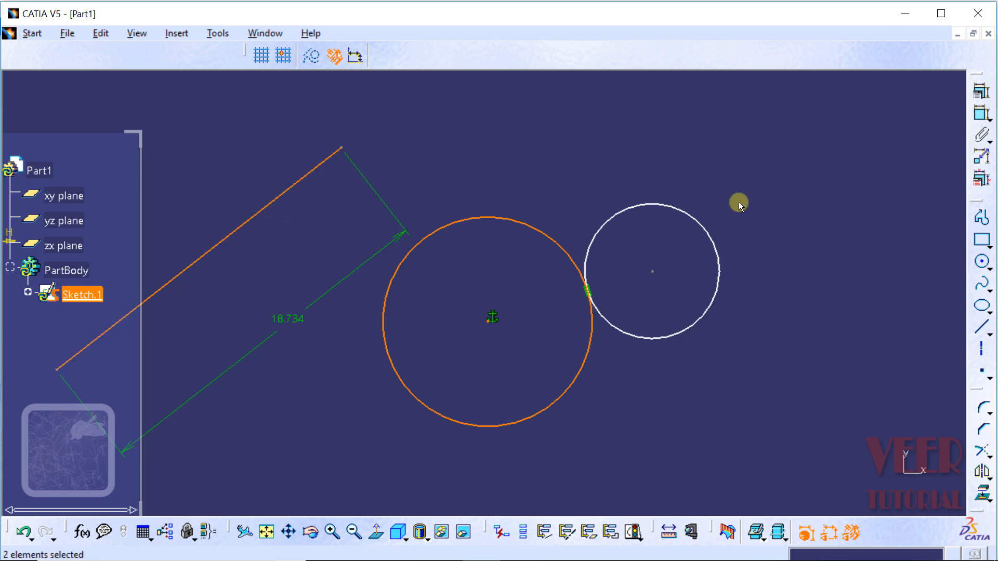
{"action": "left_click", "coordinate": [984, 93]}
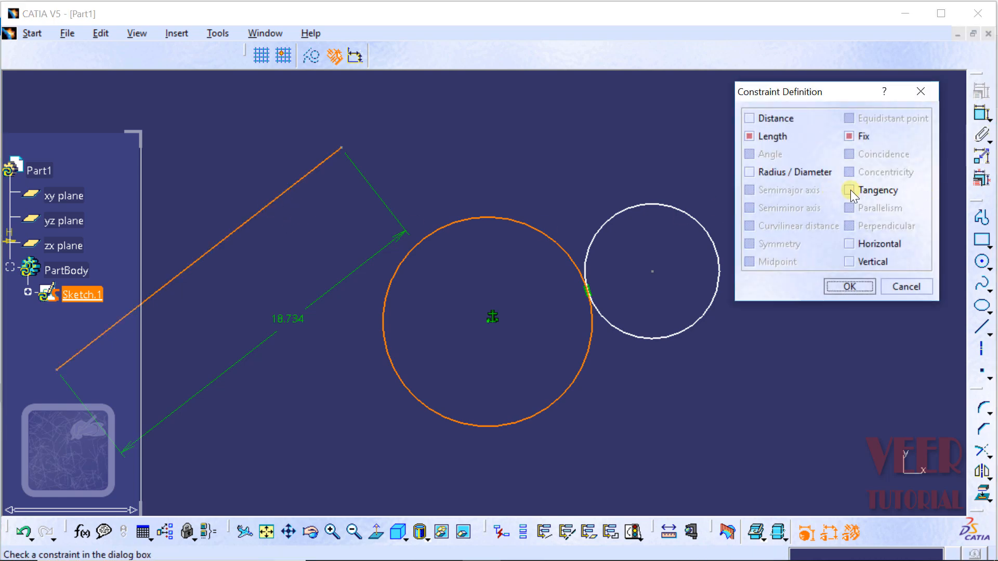
{"action": "left_click", "coordinate": [851, 190]}
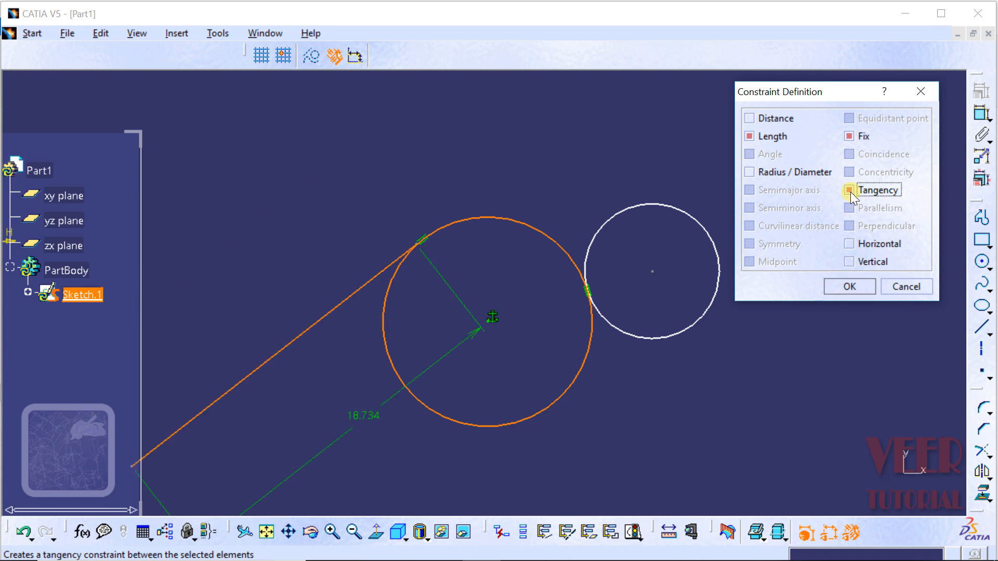
{"action": "left_click", "coordinate": [845, 288]}
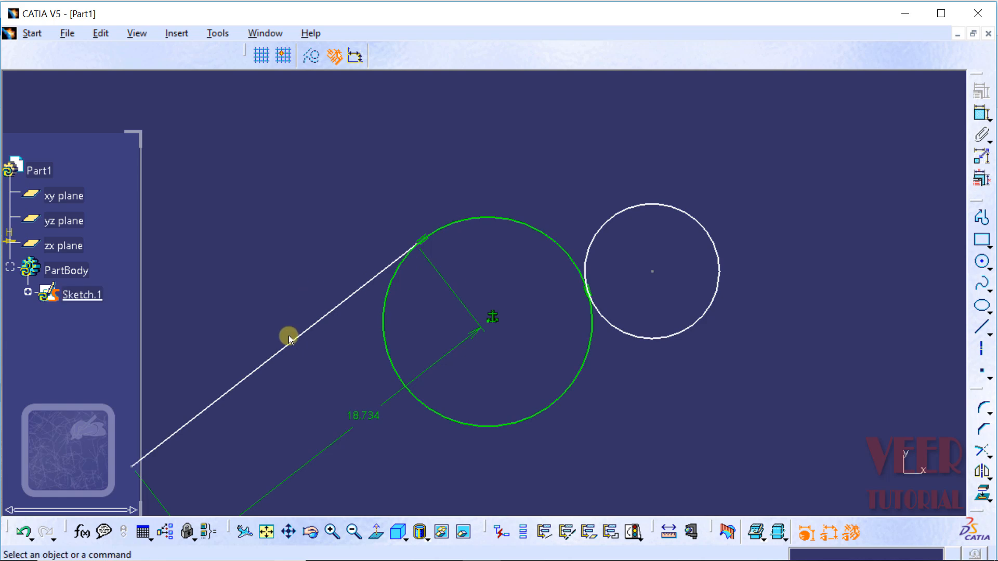
Sketch two separate lines in the empty area right of the circles, one long diagonal and one shorter and steeper
{"action": "left_click", "coordinate": [287, 535]}
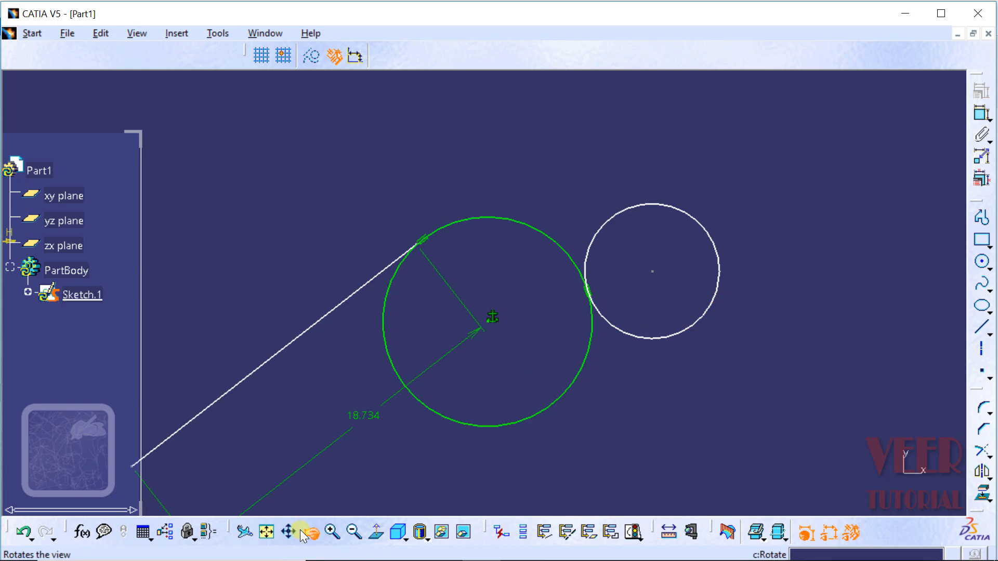
{"action": "mouse_move", "coordinate": [676, 306]}
{"action": "middle_mouse_down"}
{"action": "mouse_move", "coordinate": [625, 321]}
{"action": "mouse_move", "coordinate": [303, 320]}
{"action": "middle_mouse_up"}
{"action": "left_click_drag", "start_coordinate": [623, 267], "coordinate": [522, 319]}
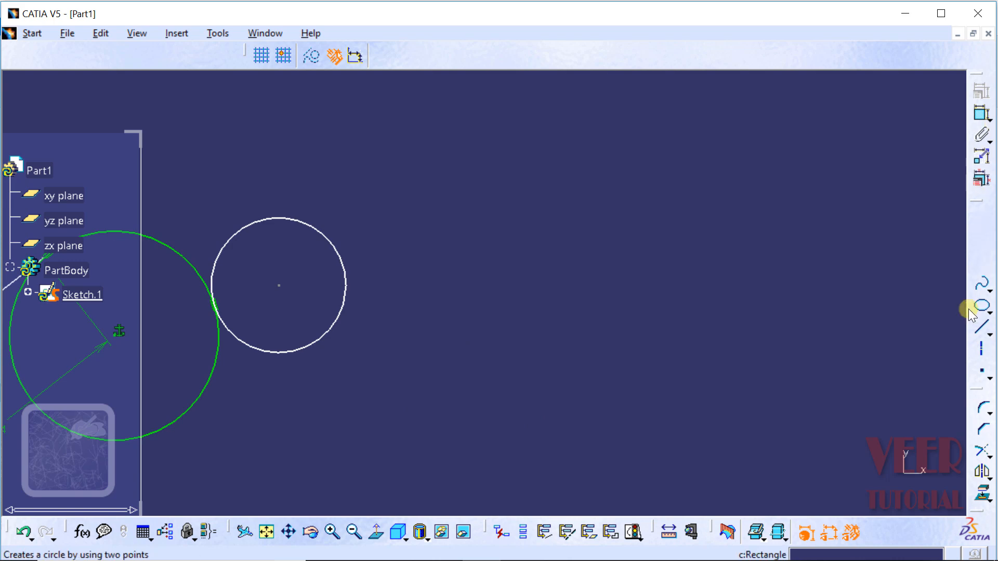
{"action": "left_click", "coordinate": [981, 331]}
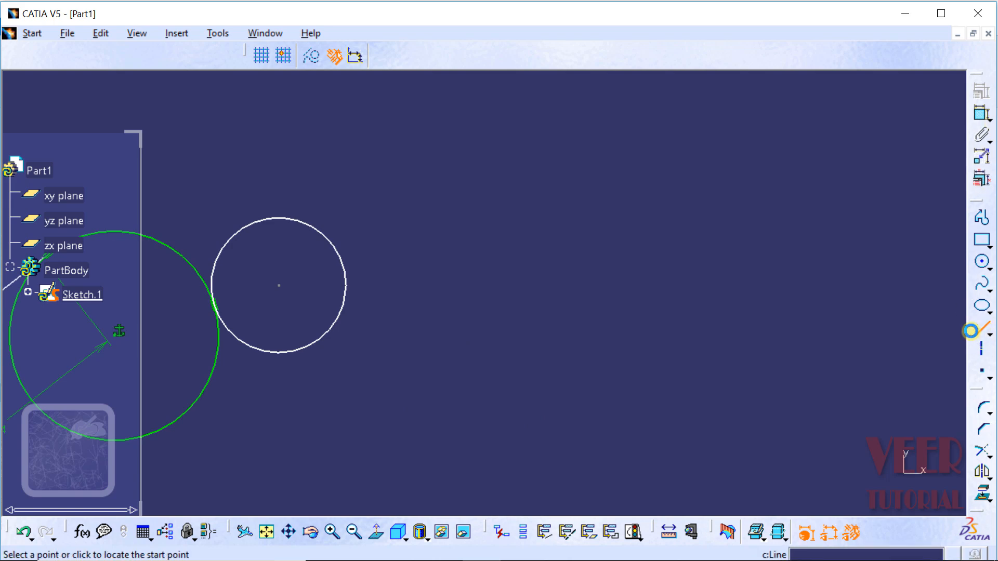
{"action": "left_click", "coordinate": [538, 444]}
{"action": "left_click", "coordinate": [886, 205]}
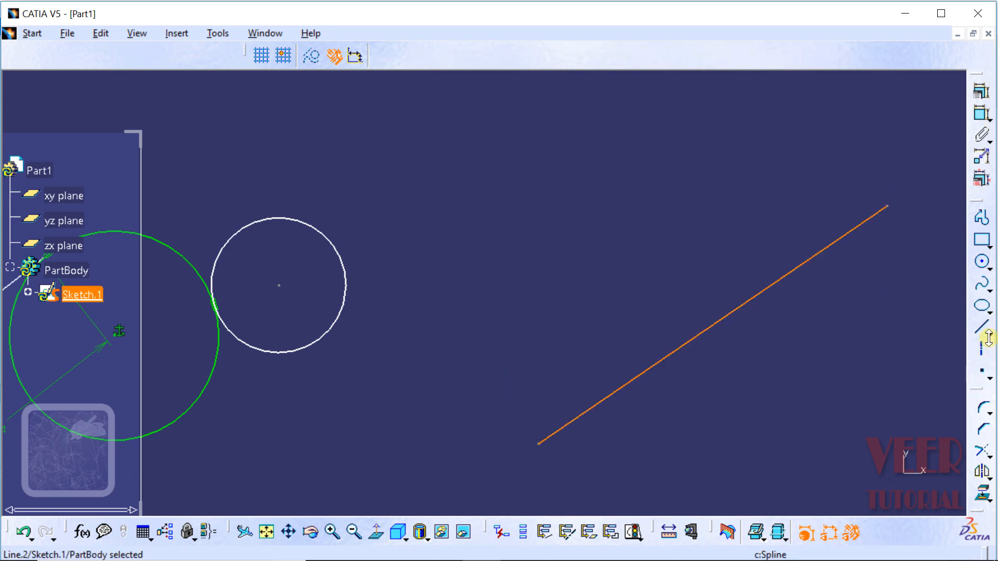
{"action": "left_click", "coordinate": [984, 330]}
{"action": "left_click", "coordinate": [478, 370]}
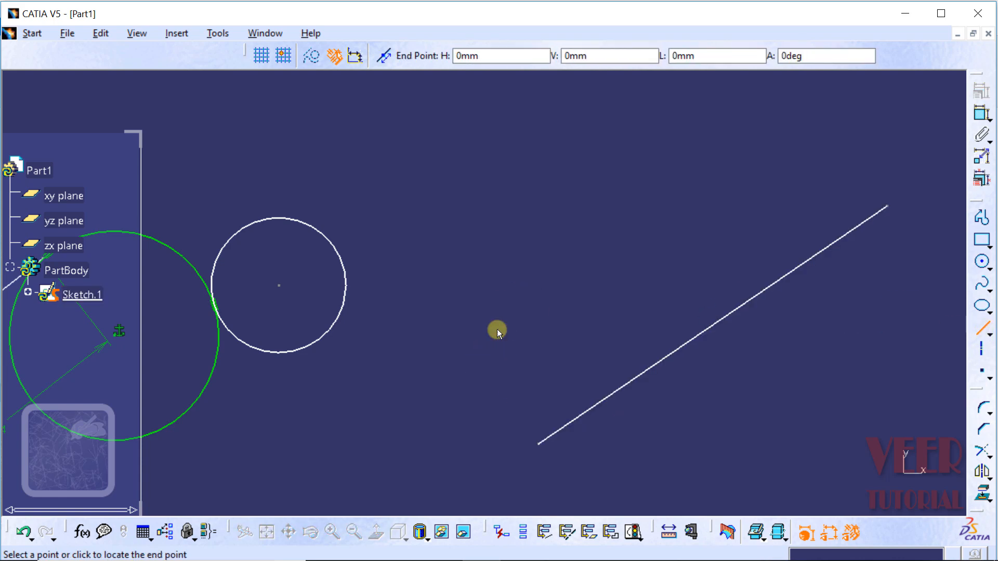
{"action": "left_click", "coordinate": [544, 154]}
{"action": "left_click", "coordinate": [828, 381]}
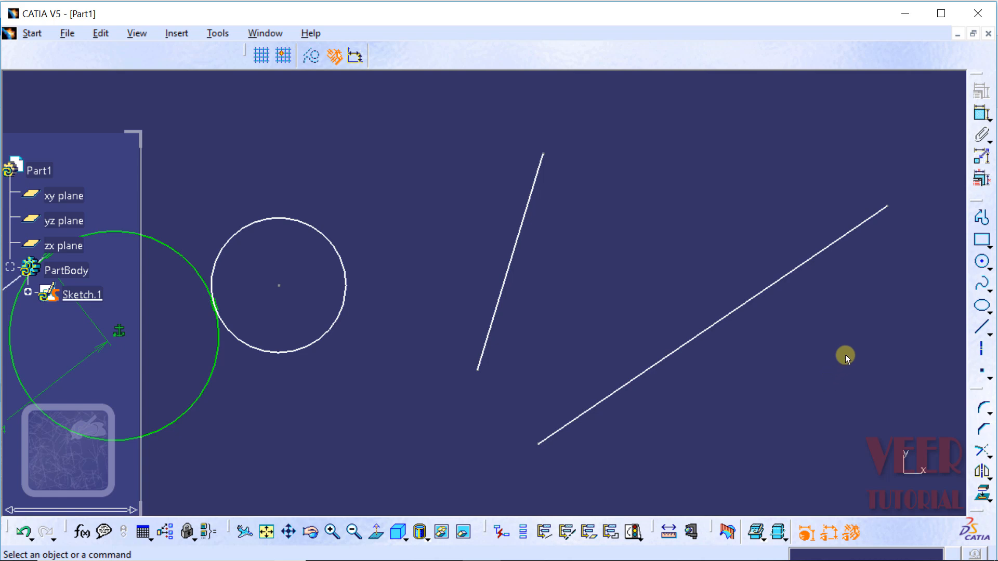
Apply a Parallelism constraint between the long diagonal line and the shorter steep line
{"action": "left_click", "coordinate": [837, 237]}
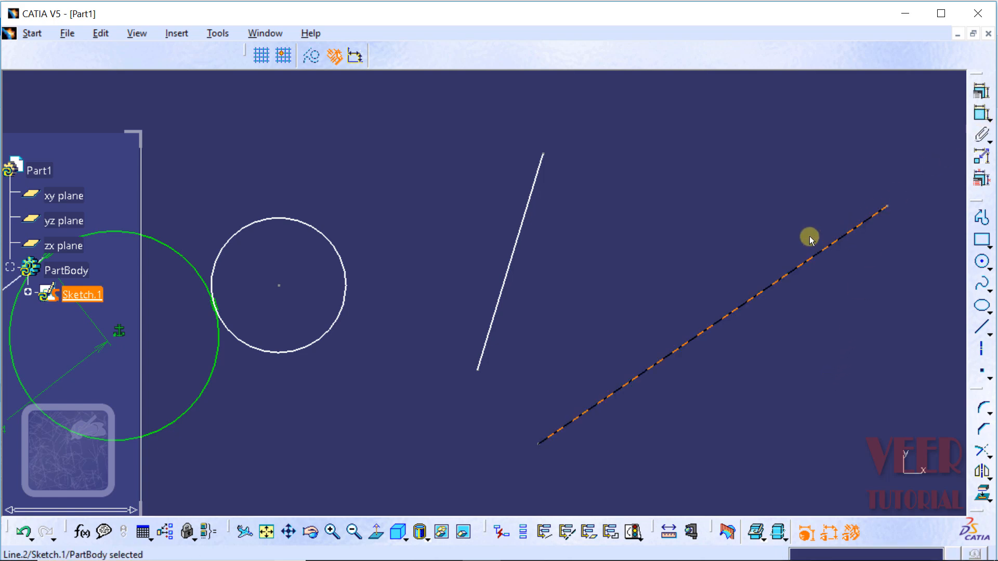
{"action": "left_click", "coordinate": [526, 208], "text": "ctrl"}
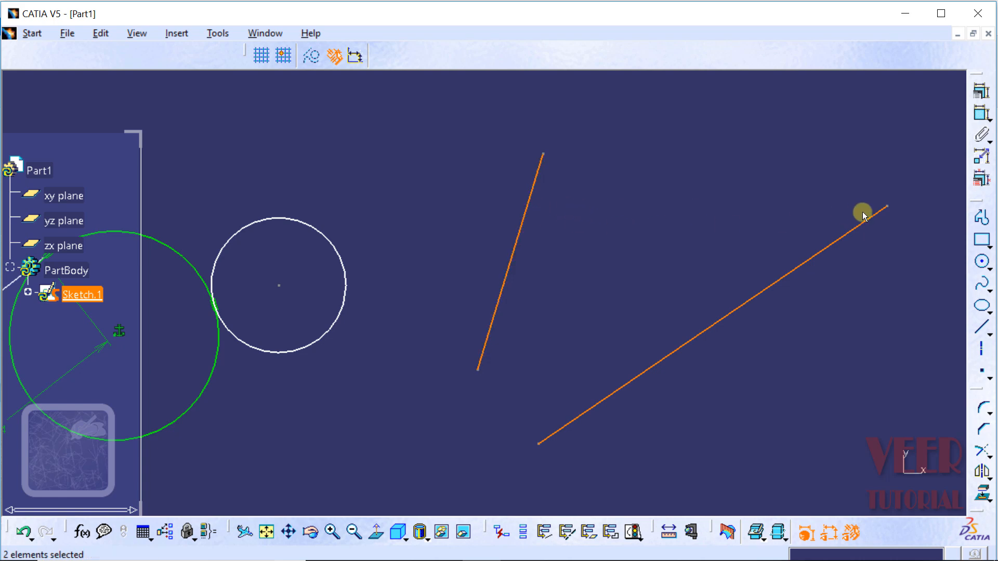
{"action": "left_click", "coordinate": [987, 94]}
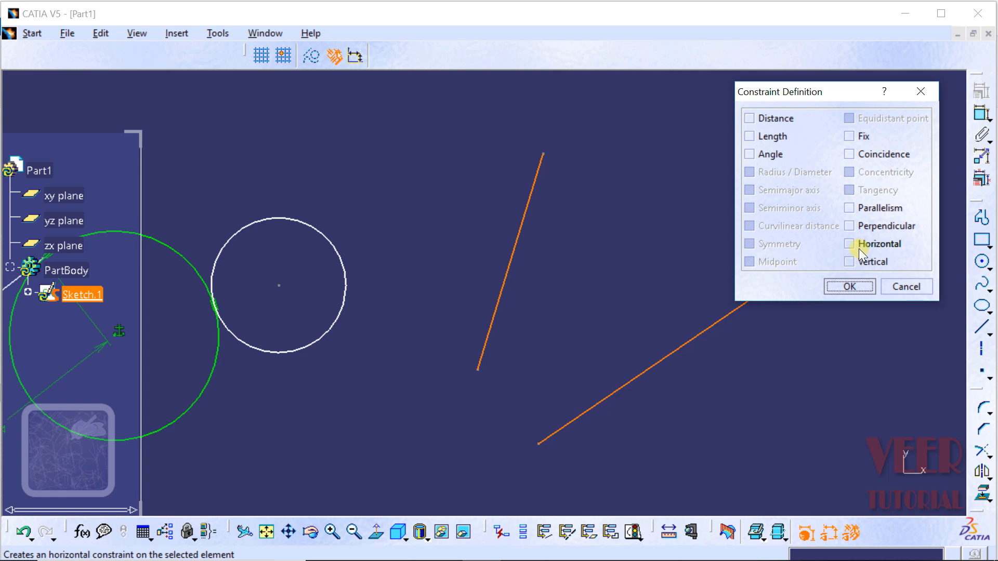
{"action": "left_click", "coordinate": [851, 207]}
{"action": "left_click", "coordinate": [850, 286]}
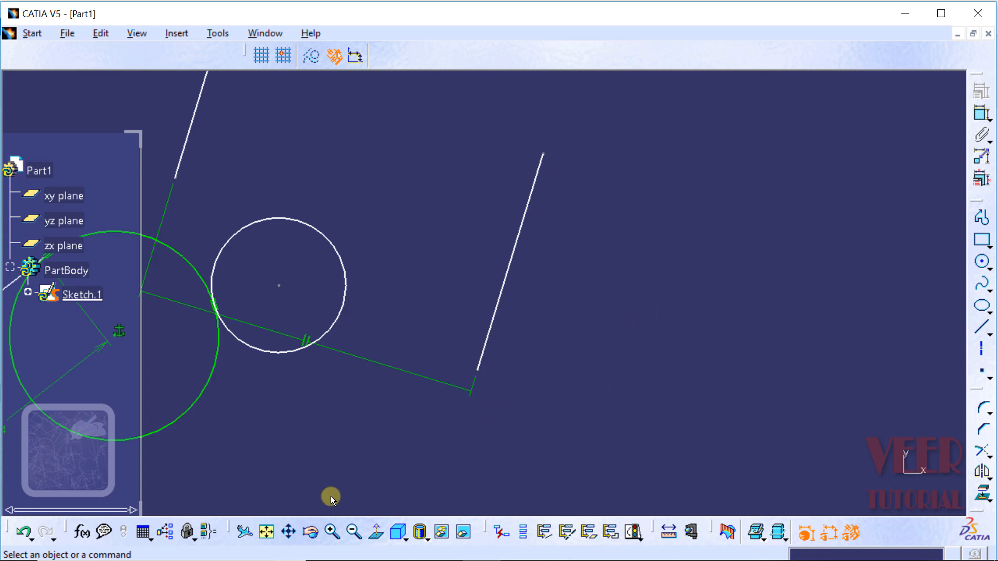
Delete all the sketched lines and circles together with their constraints, leaving only the sketch axes
{"action": "left_click", "coordinate": [290, 532]}
{"action": "mouse_move", "coordinate": [446, 252]}
{"action": "left_mouse_down"}
{"action": "mouse_move", "coordinate": [499, 348]}
{"action": "mouse_move", "coordinate": [461, 362]}
{"action": "left_mouse_up"}
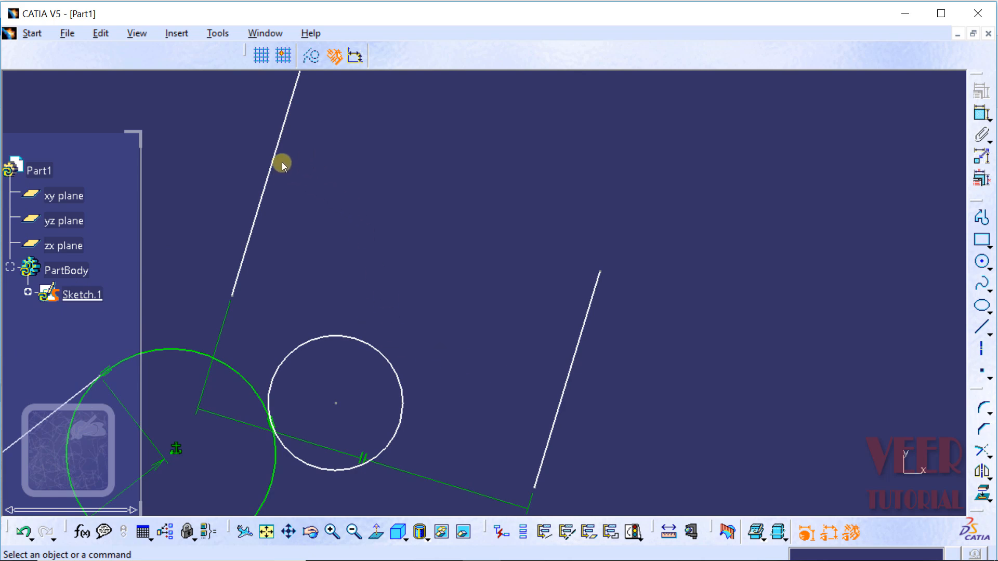
{"action": "scroll", "coordinate": [589, 219], "scroll_direction": "up", "scroll_amount": 1, "text": "ctrl"}
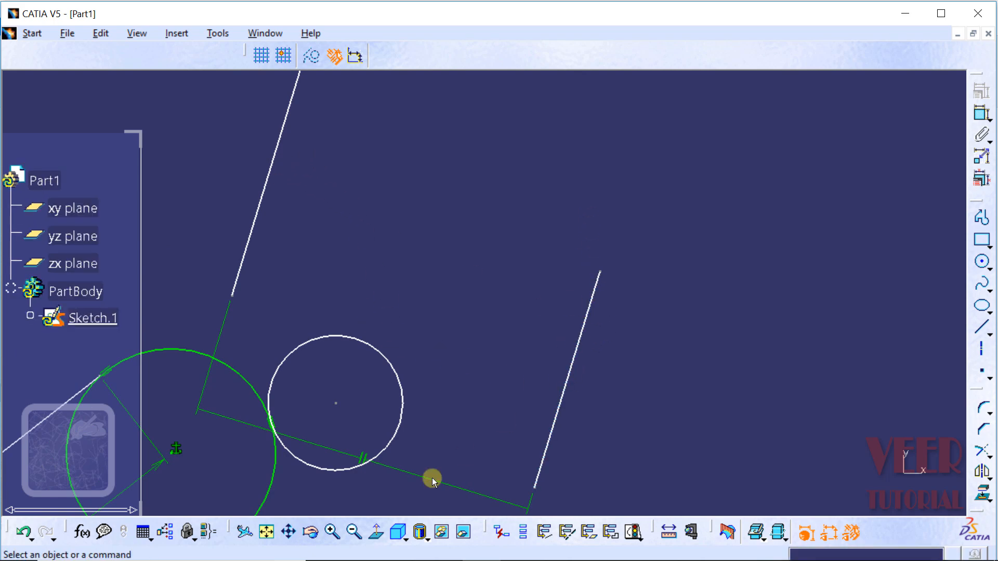
{"action": "left_click", "coordinate": [290, 532]}
{"action": "left_click_drag", "start_coordinate": [369, 462], "coordinate": [400, 348]}
{"action": "scroll", "coordinate": [400, 348], "scroll_direction": "down", "scroll_amount": 1}
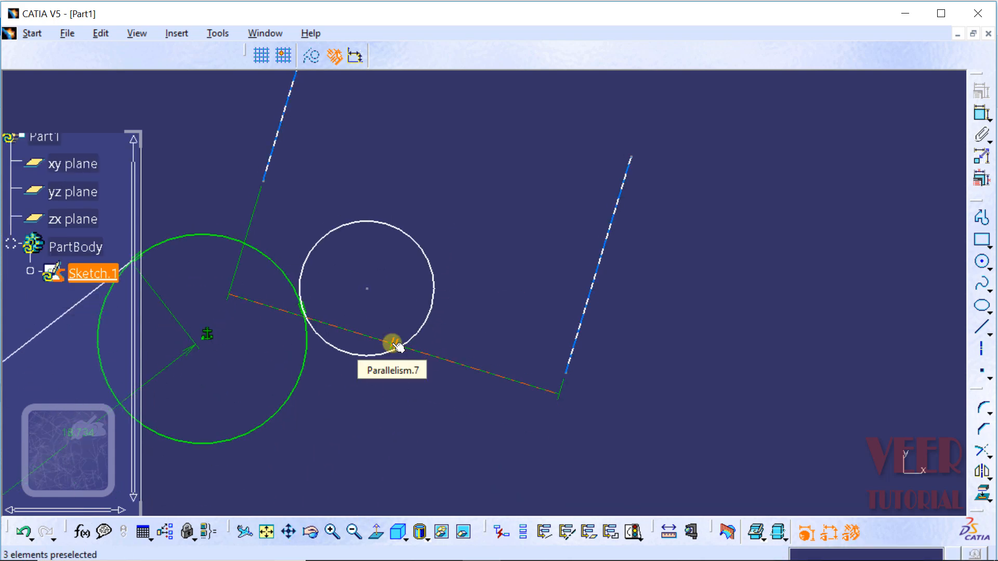
{"action": "left_click", "coordinate": [268, 533]}
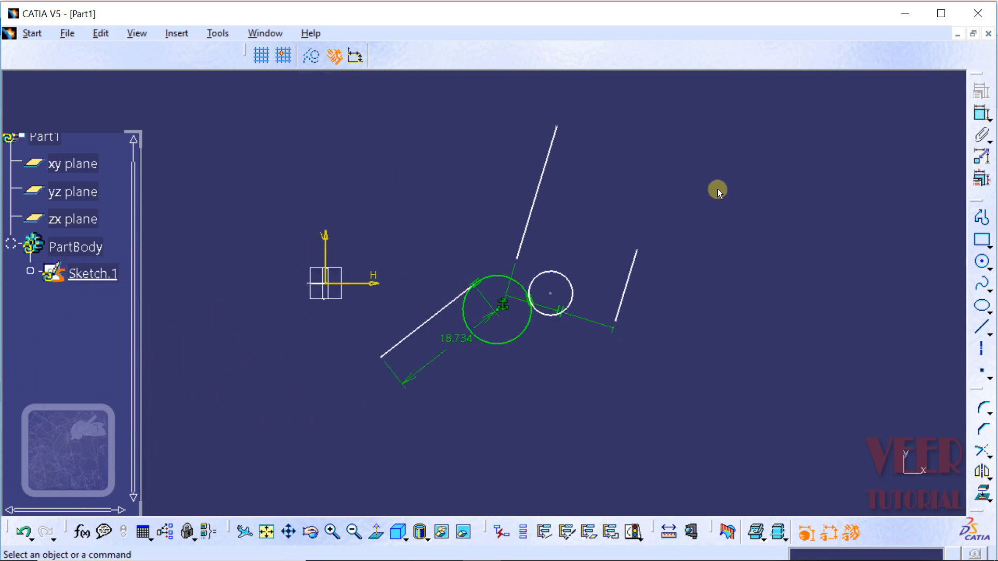
{"action": "mouse_move", "coordinate": [800, 98]}
{"action": "left_mouse_down"}
{"action": "mouse_move", "coordinate": [693, 163]}
{"action": "mouse_move", "coordinate": [363, 435]}
{"action": "mouse_move", "coordinate": [378, 420]}
{"action": "left_mouse_up"}
{"action": "key", "text": "Delete"}
Sketch a diagonal line about 38 mm long rising rightward, and a shorter line sloping steeply down between it and the axes
{"action": "left_click", "coordinate": [331, 532]}
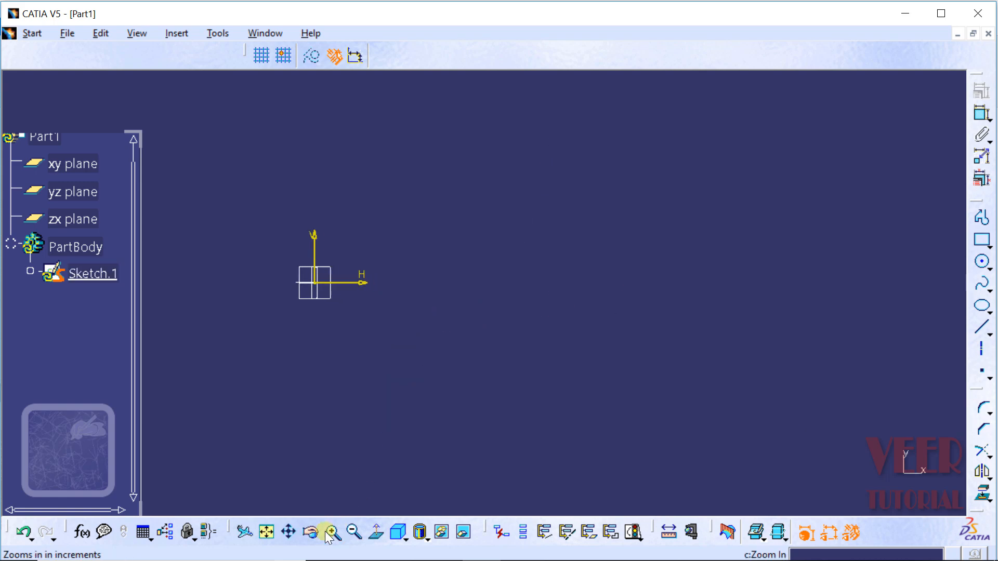
{"action": "left_click", "coordinate": [981, 327]}
{"action": "left_click", "coordinate": [513, 435]}
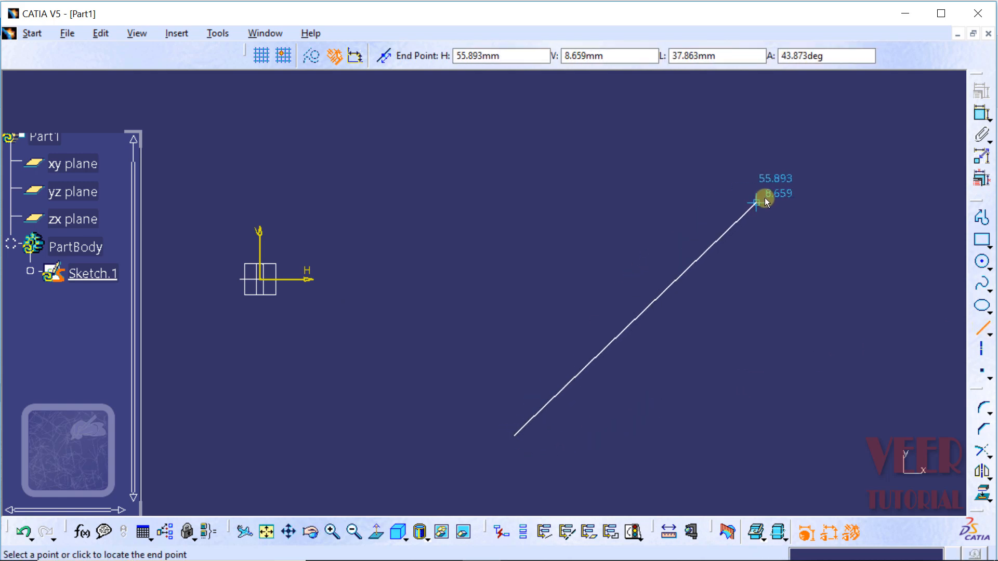
{"action": "left_click", "coordinate": [766, 197]}
{"action": "left_click", "coordinate": [981, 327]}
{"action": "left_click", "coordinate": [377, 146]}
{"action": "left_click", "coordinate": [426, 332]}
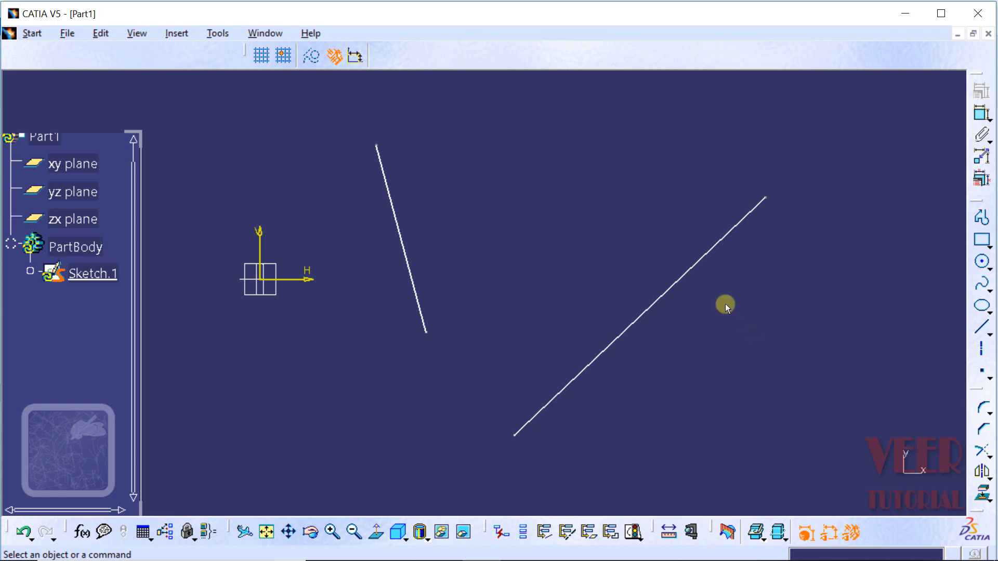
Make the long diagonal line and the shorter steep line perpendicular using a Perpendicular constraint
{"action": "left_click", "coordinate": [687, 271]}
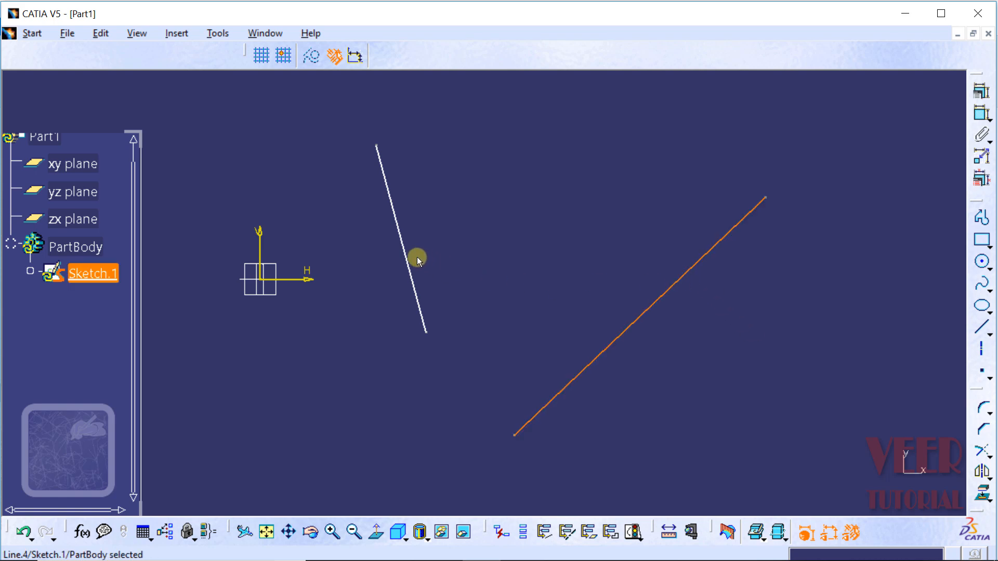
{"action": "left_click", "coordinate": [407, 245], "text": "ctrl"}
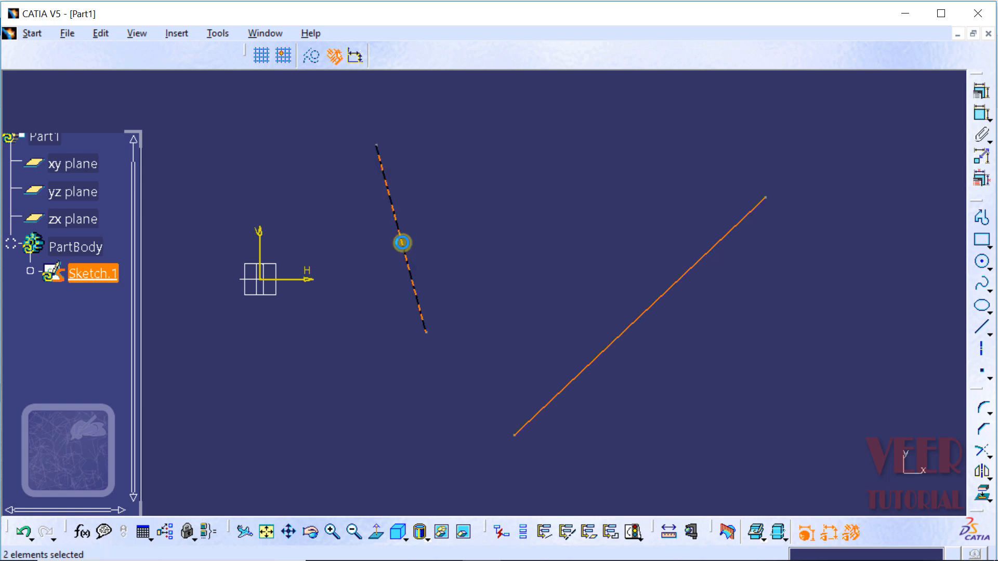
{"action": "left_click", "coordinate": [982, 100]}
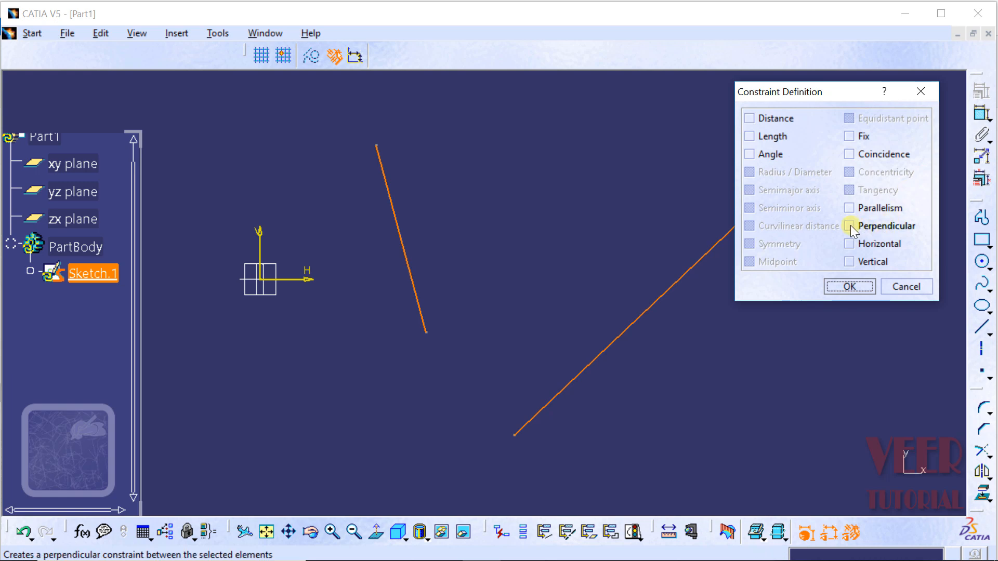
{"action": "left_click", "coordinate": [850, 225]}
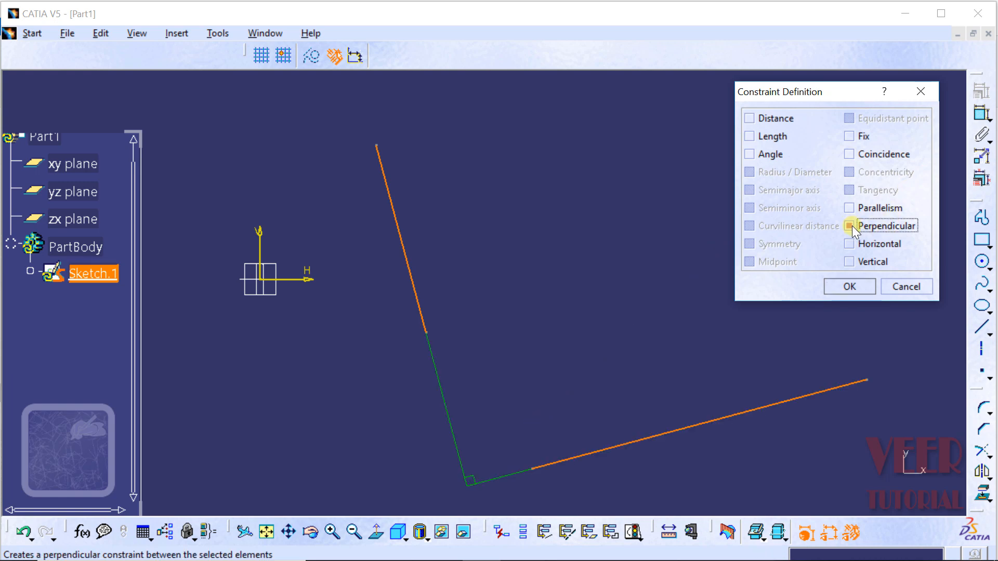
{"action": "left_click", "coordinate": [841, 282]}
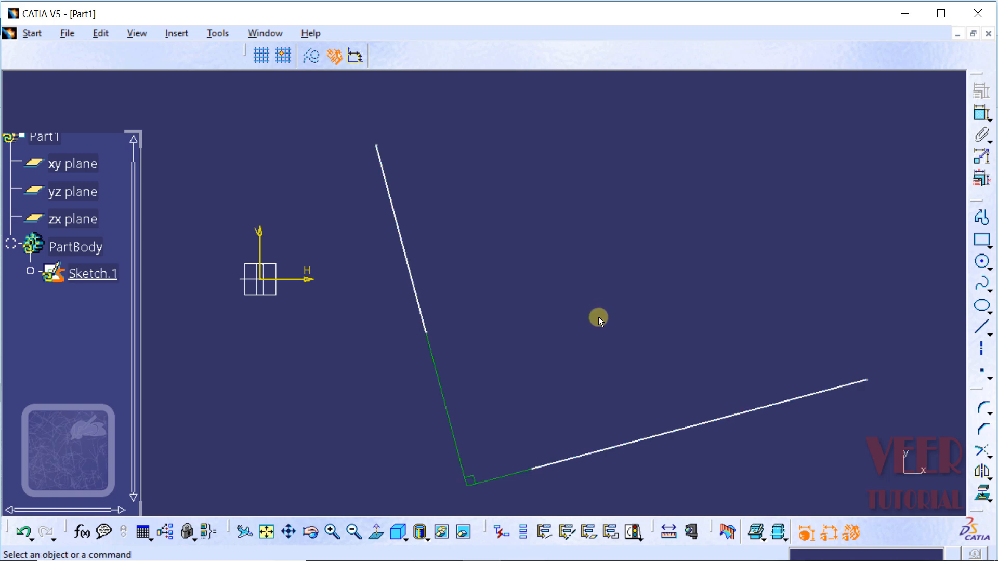
Select the two perpendicular lines together
{"action": "left_click", "coordinate": [416, 289]}
{"action": "left_click", "coordinate": [638, 439], "text": "ctrl"}
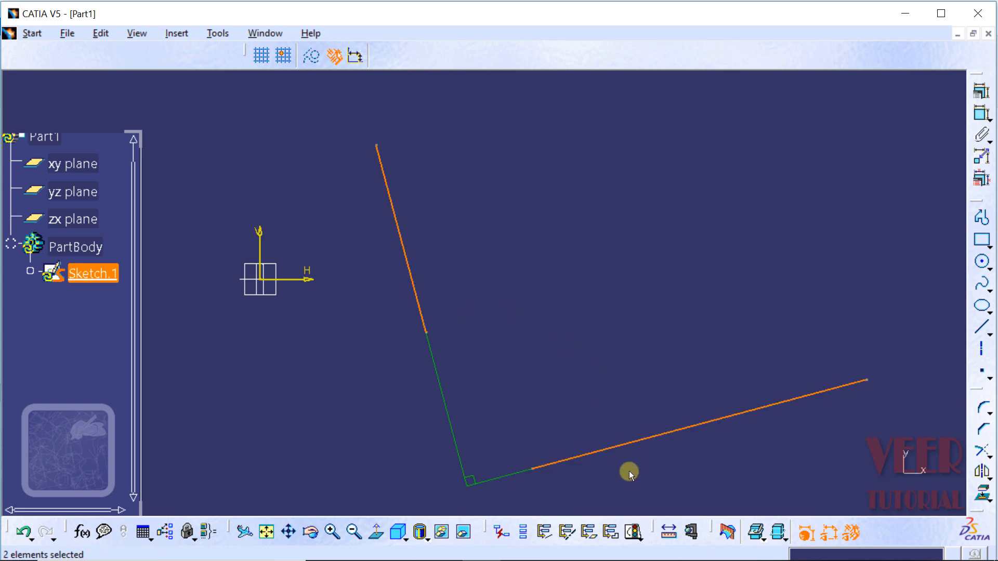